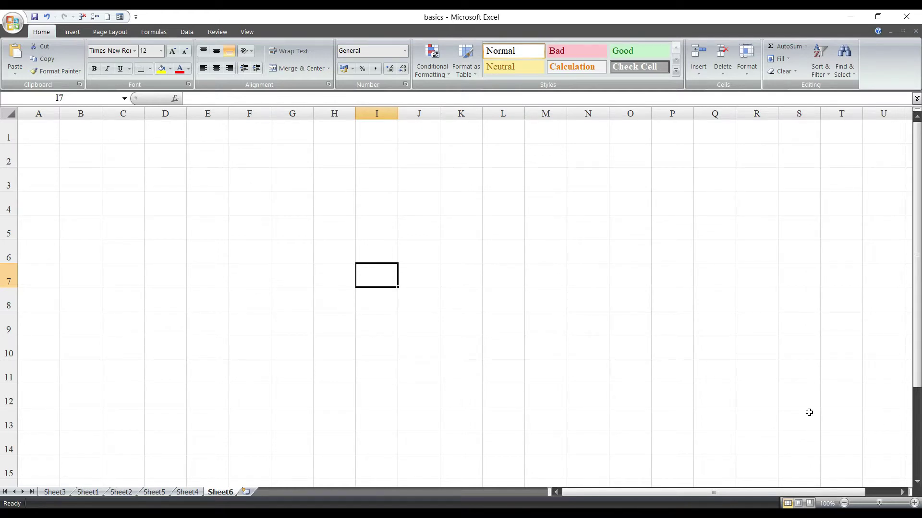
# Hide all columns from O through XFD.
pyautogui.click(177, 165)
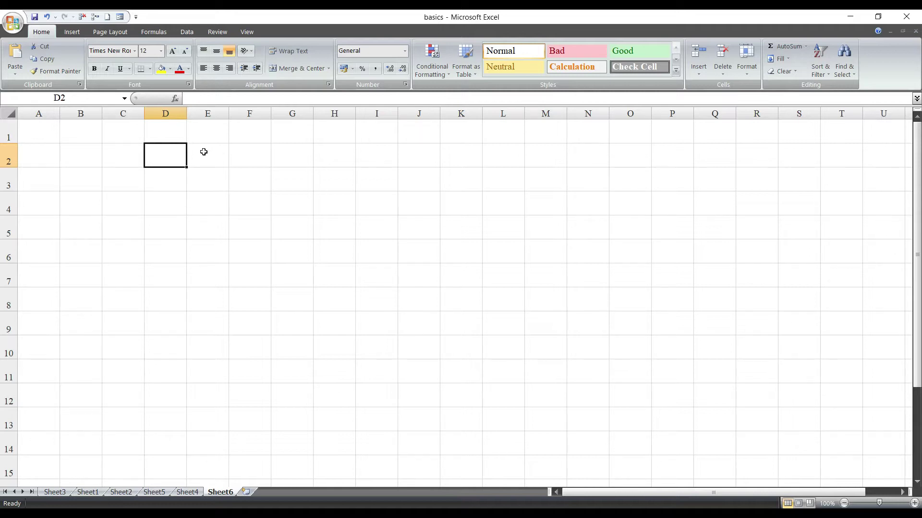
pyautogui.moveTo(165, 155); pyautogui.dragTo(510, 160)
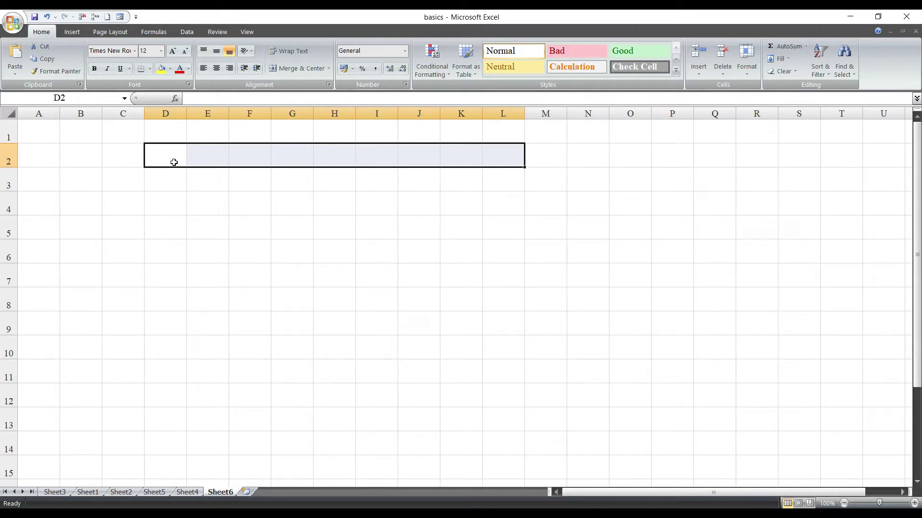
pyautogui.moveTo(80, 152)
pyautogui.mouseDown()
pyautogui.moveTo(587, 150)
pyautogui.moveTo(207, 165)
pyautogui.mouseUp()
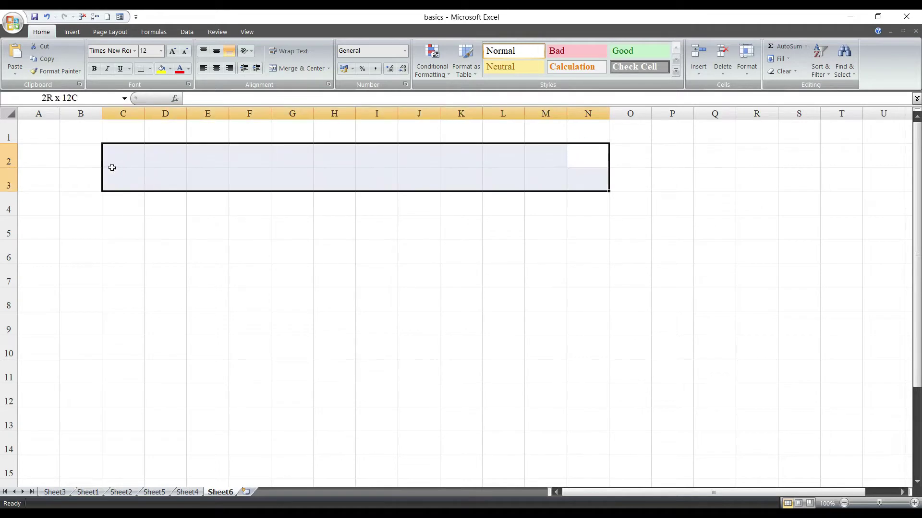
pyautogui.moveTo(206, 164); pyautogui.dragTo(76, 160)
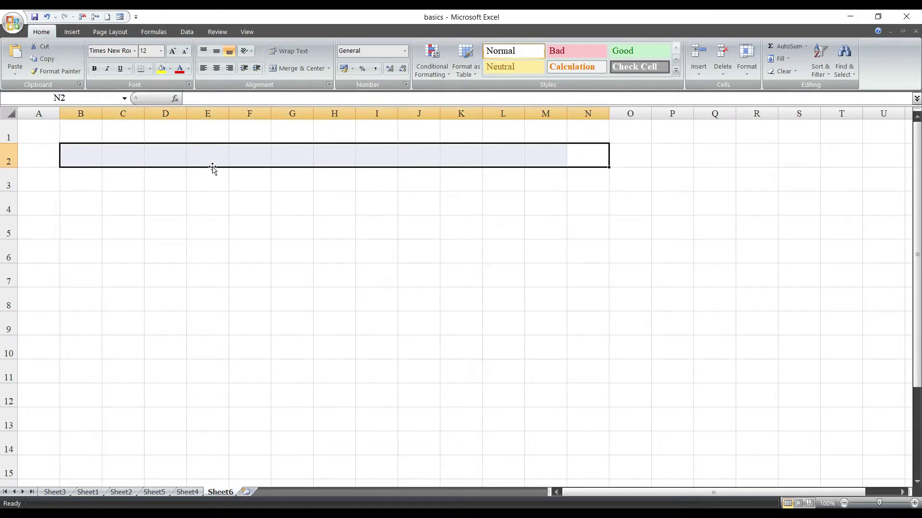
pyautogui.click(632, 111)
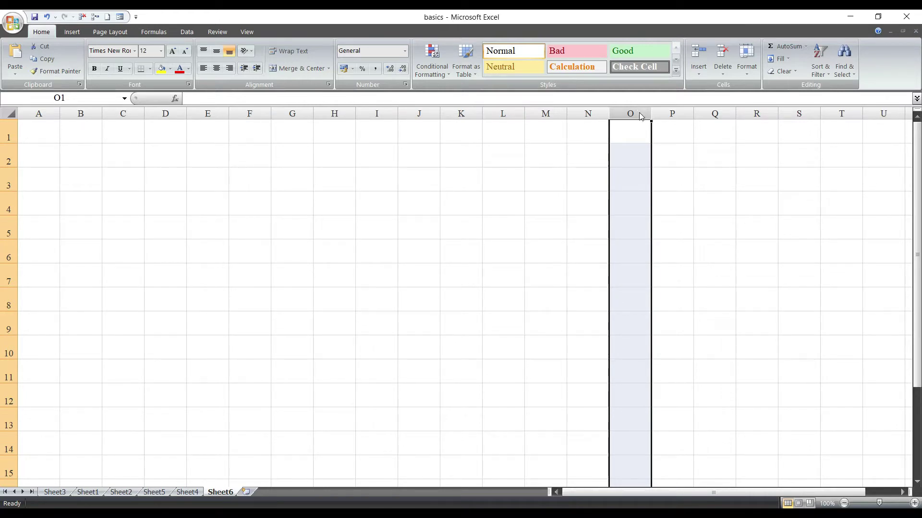
pyautogui.hotkey('ctrl', 'shift', 'Right')
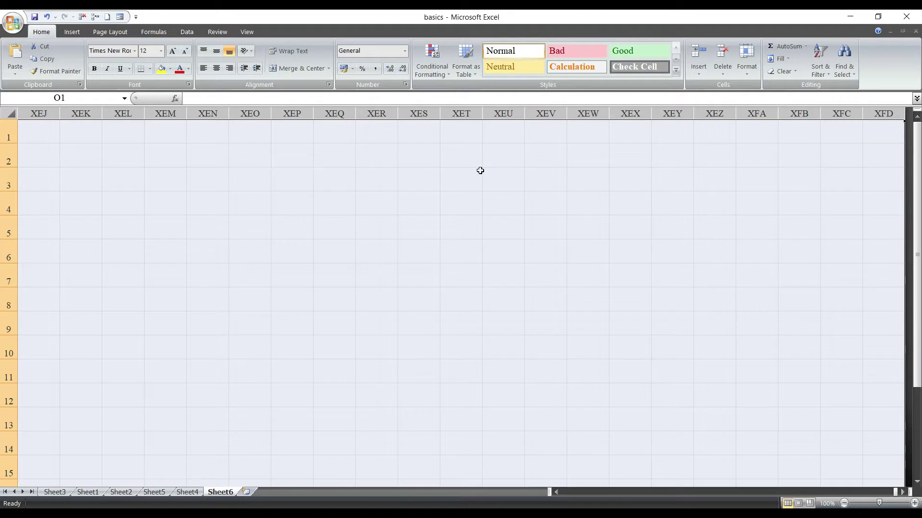
pyautogui.rightClick(363, 158)
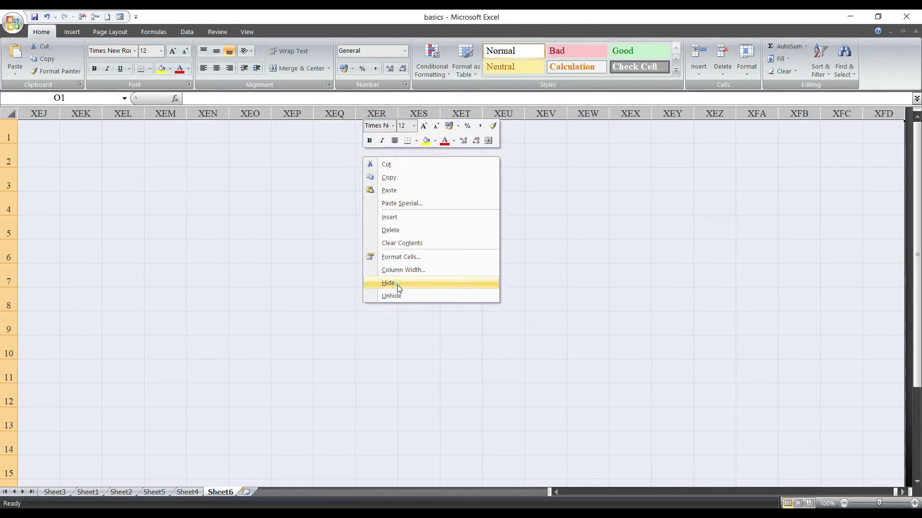
pyautogui.click(396, 284)
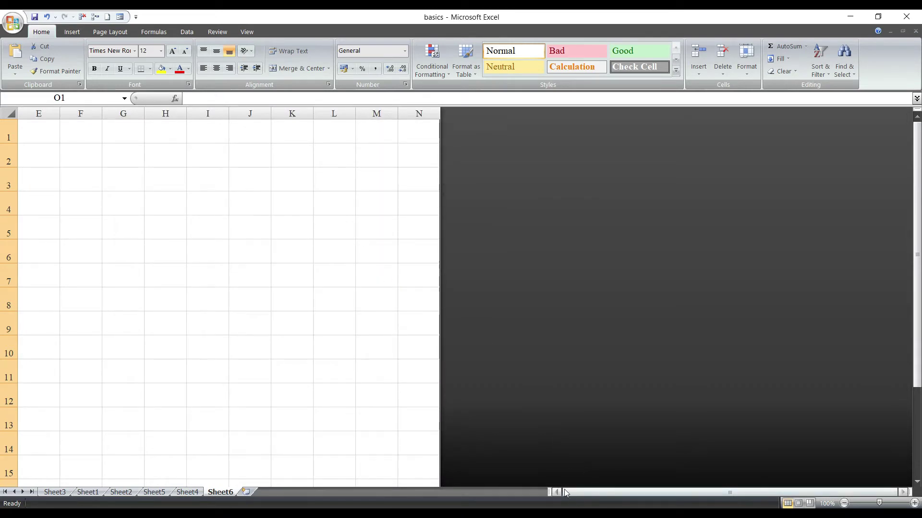
# Hide rows 16 through the bottom of the sheet.
pyautogui.click(201, 294)
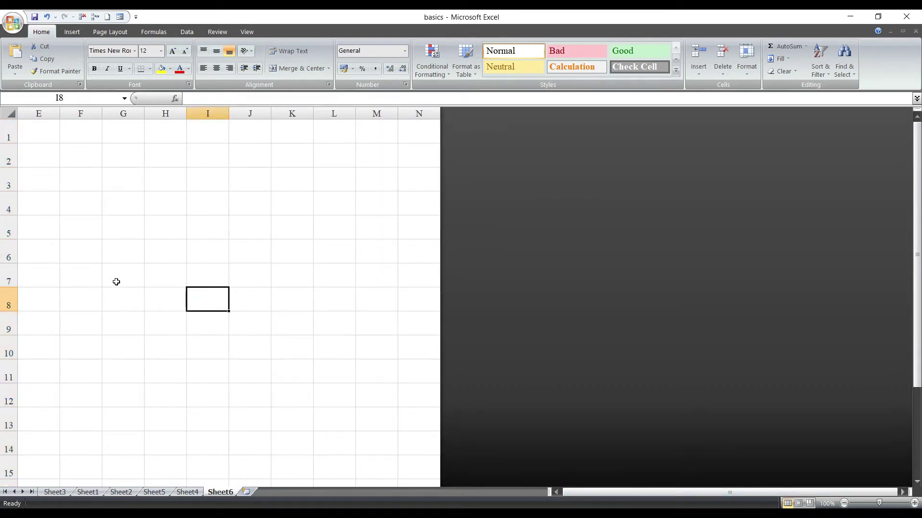
pyautogui.scroll(-2, 115, 287)
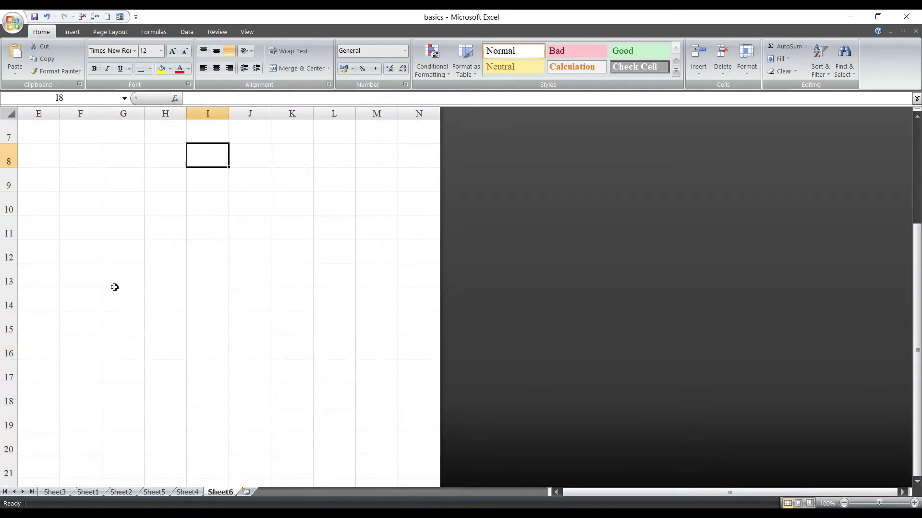
pyautogui.click(11, 350)
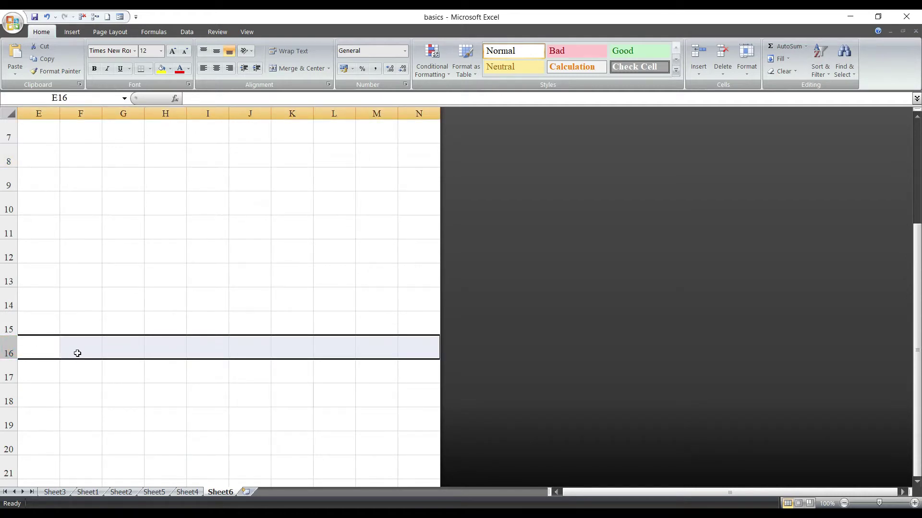
pyautogui.hotkey('ctrl', 'shift', 'Down')
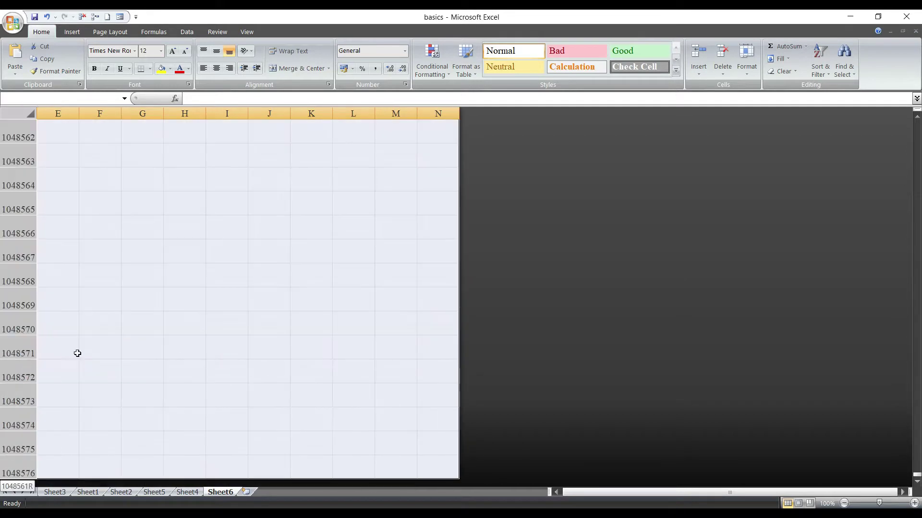
pyautogui.rightClick(194, 235)
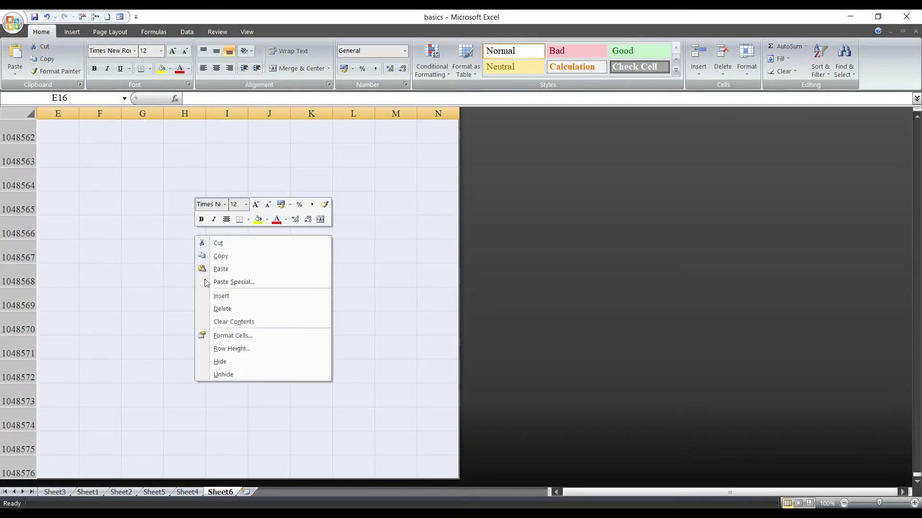
pyautogui.click(233, 362)
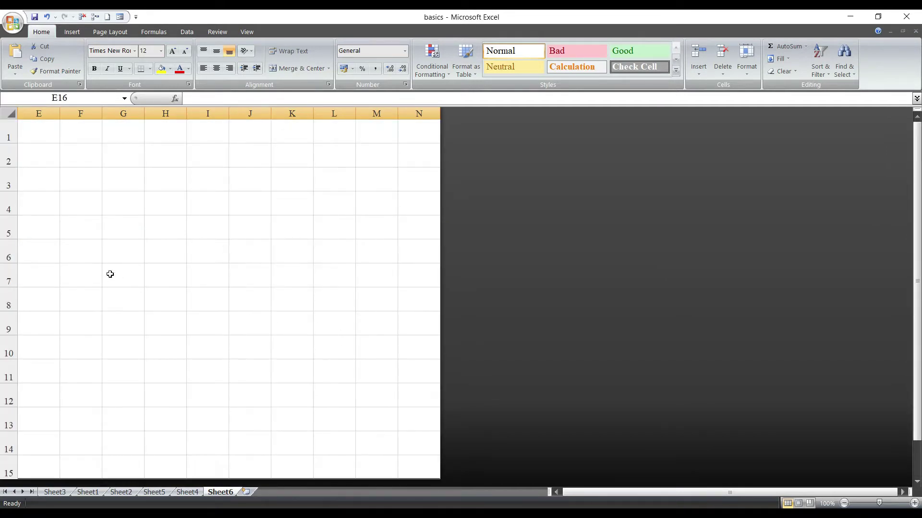
# Bring columns A to D back into view and select the top two rows, A1:N2.
pyautogui.click(557, 492)
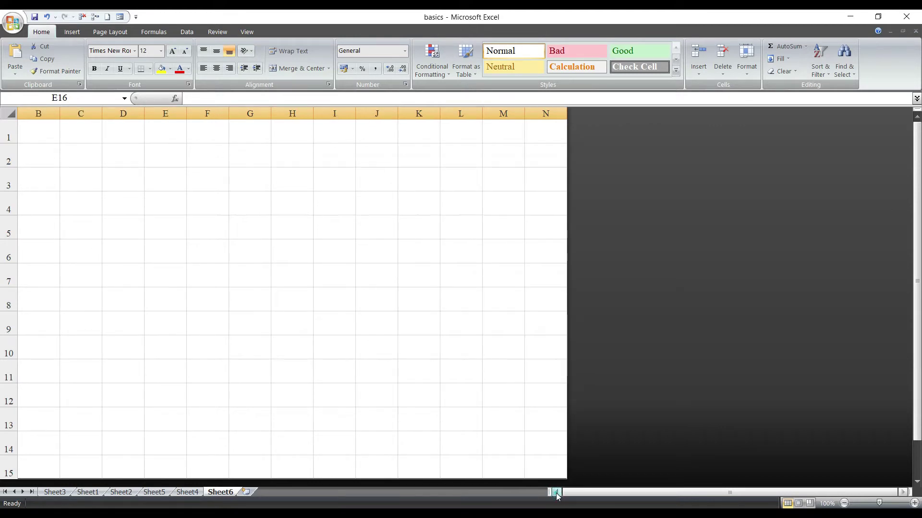
pyautogui.click(148, 295)
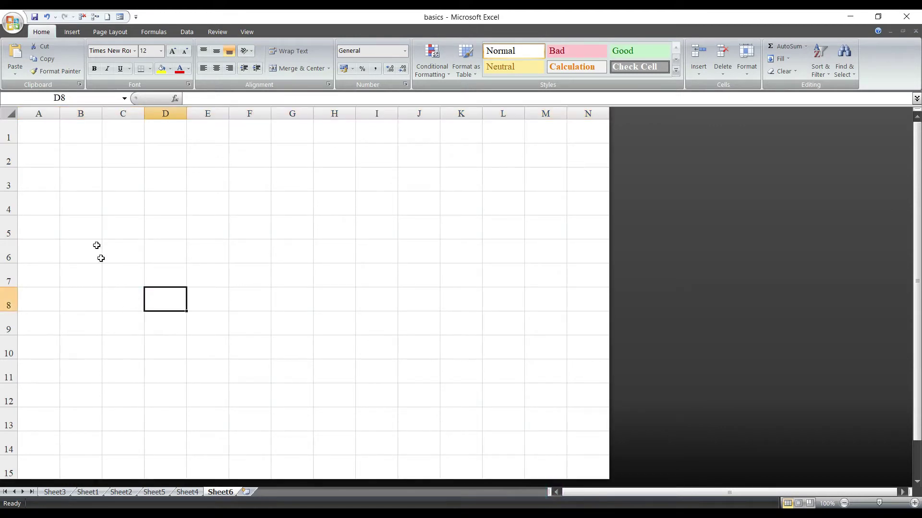
pyautogui.moveTo(32, 135); pyautogui.dragTo(574, 154)
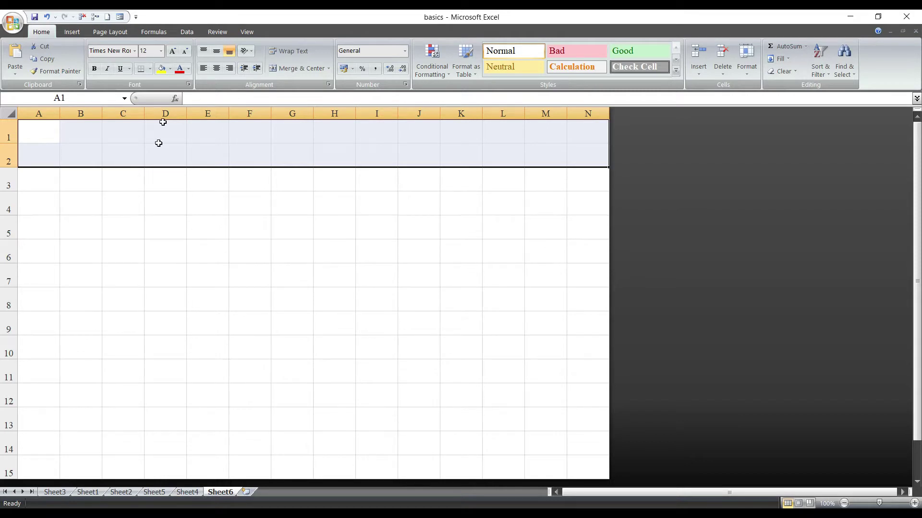
# Fill A1:N2 with a blue theme colour, then select the whole A1:N15 form area.
pyautogui.click(170, 72)
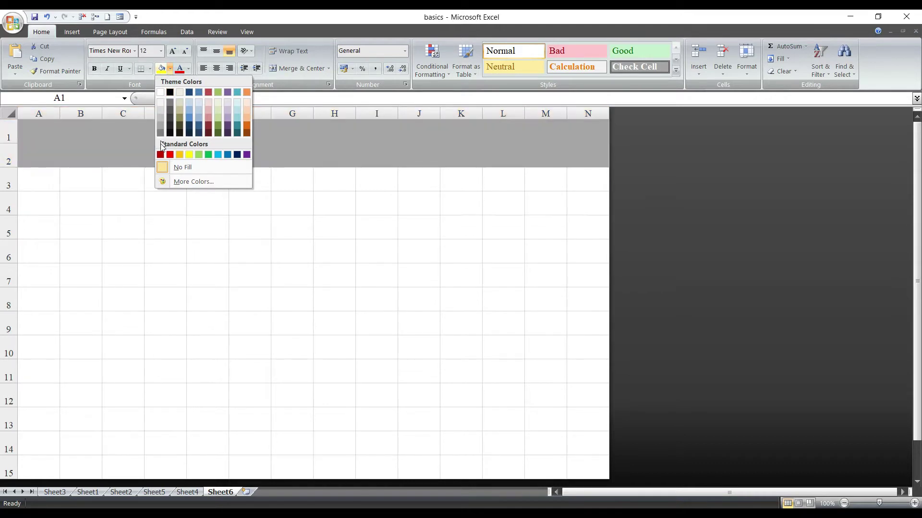
pyautogui.click(189, 118)
pyautogui.click(198, 217)
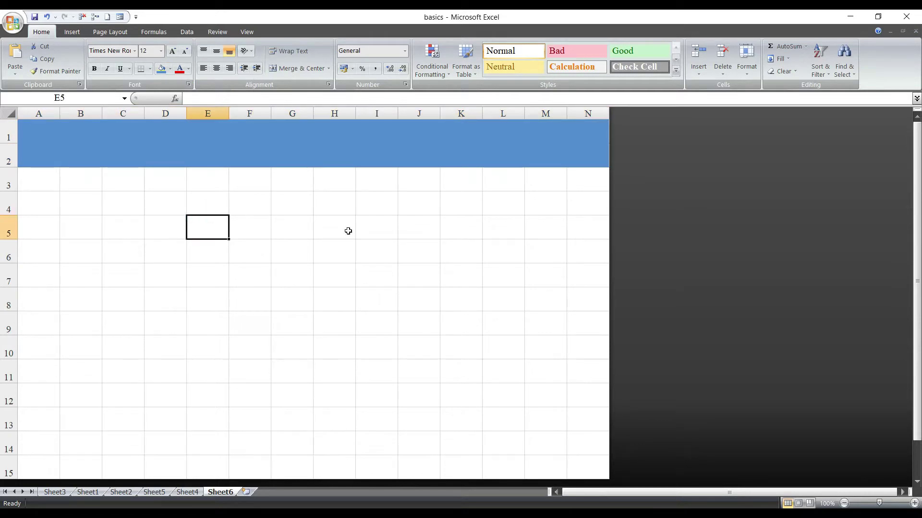
pyautogui.moveTo(582, 464); pyautogui.dragTo(19, 114)
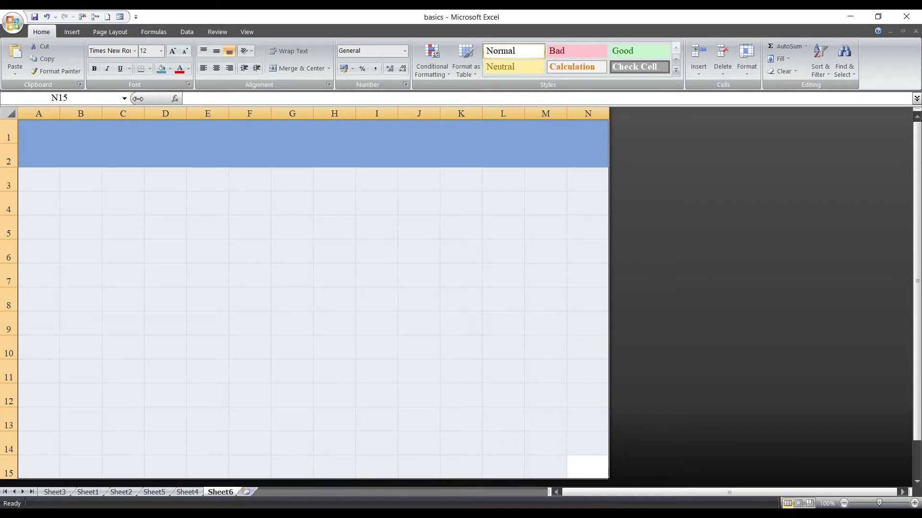
# Put a thick outline border around the A1:N15 form area.
pyautogui.click(170, 68)
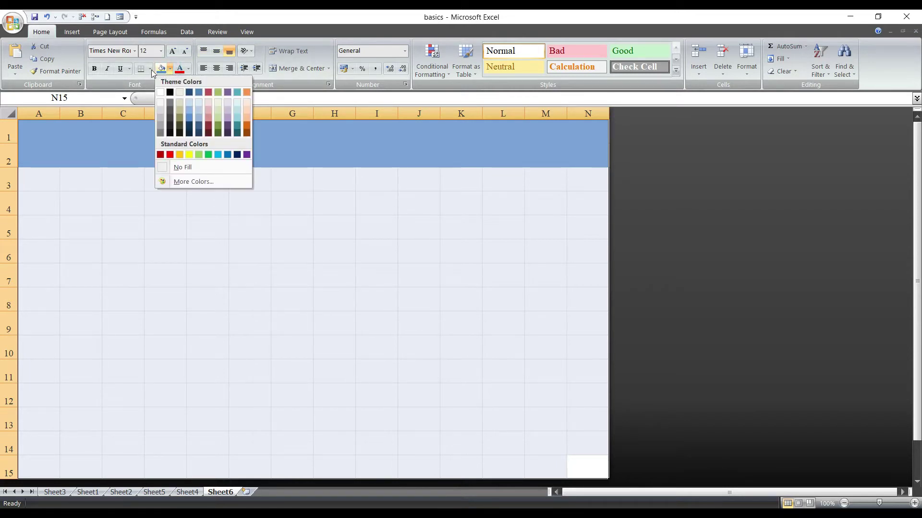
pyautogui.click(150, 69)
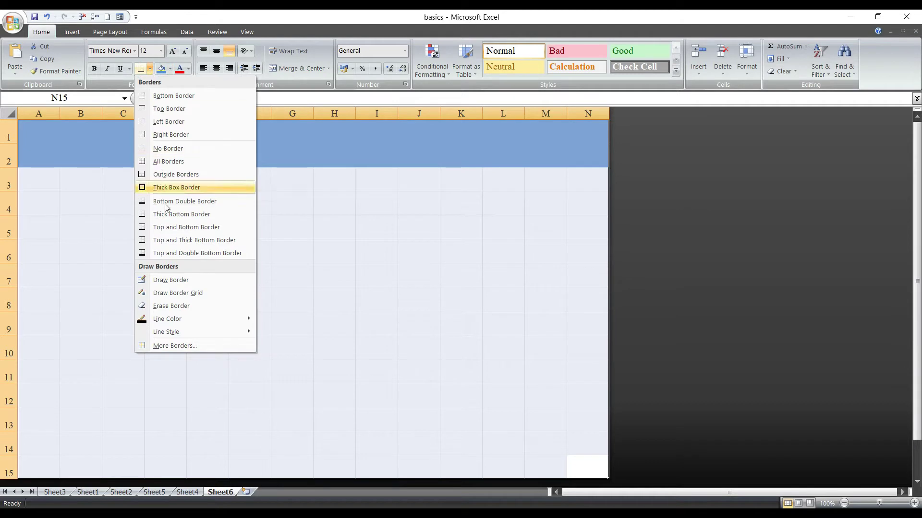
pyautogui.click(185, 346)
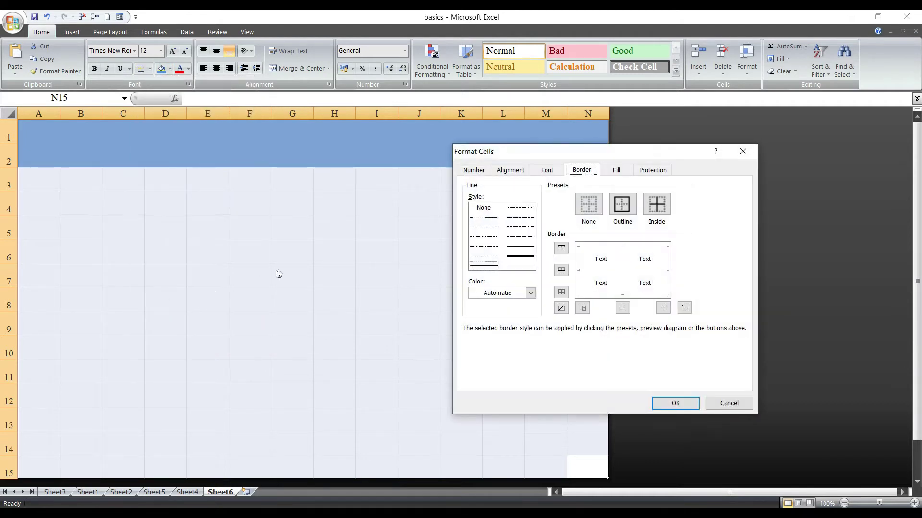
pyautogui.click(523, 257)
pyautogui.click(622, 204)
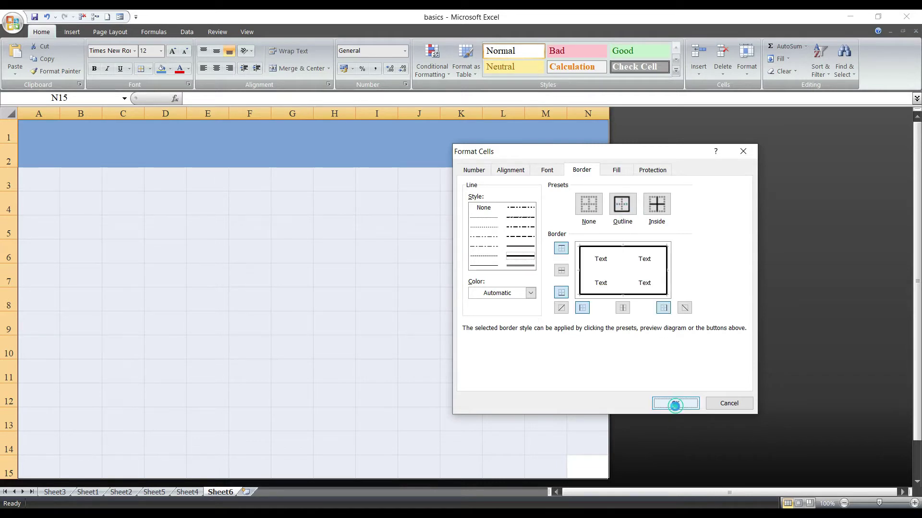
pyautogui.click(675, 402)
pyautogui.click(399, 293)
# Add a thick outline border around the blue header rows A1:N2.
pyautogui.click(185, 152)
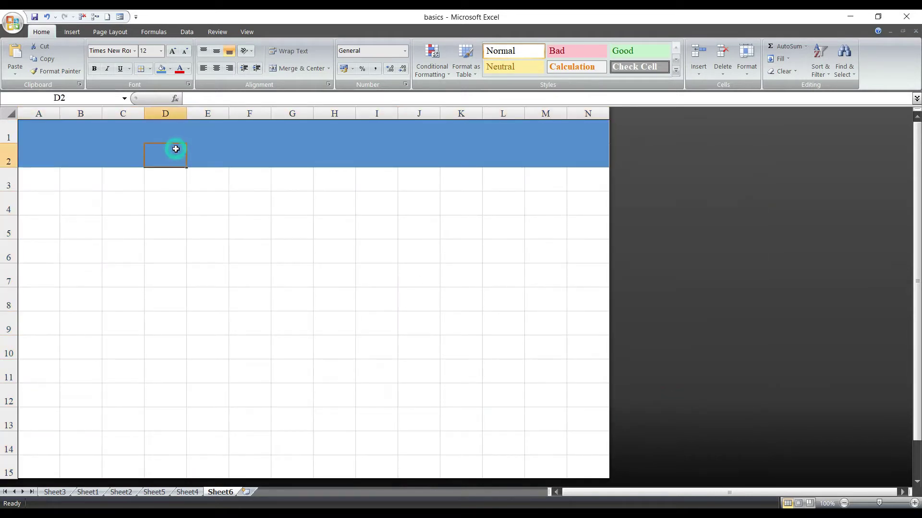
pyautogui.moveTo(32, 126); pyautogui.dragTo(666, 160)
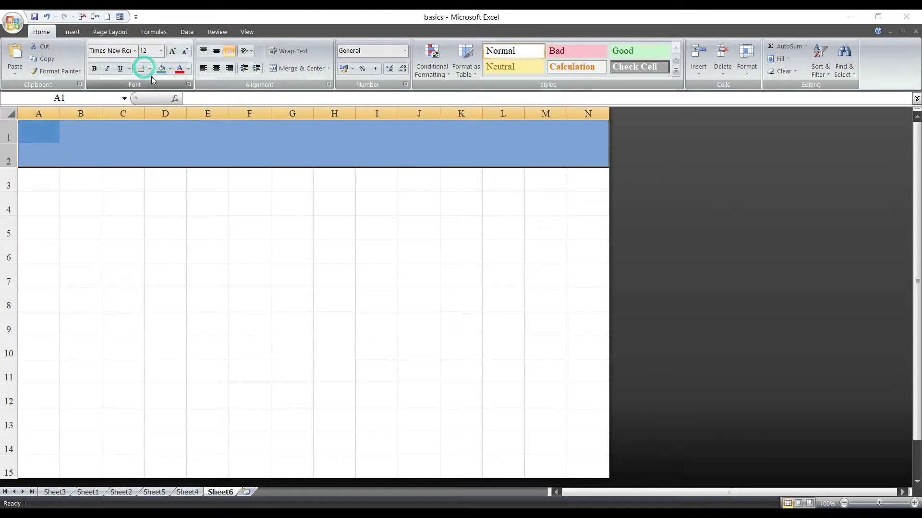
pyautogui.hotkey('ctrl', '1')
pyautogui.click(623, 222)
pyautogui.click(674, 403)
pyautogui.click(272, 216)
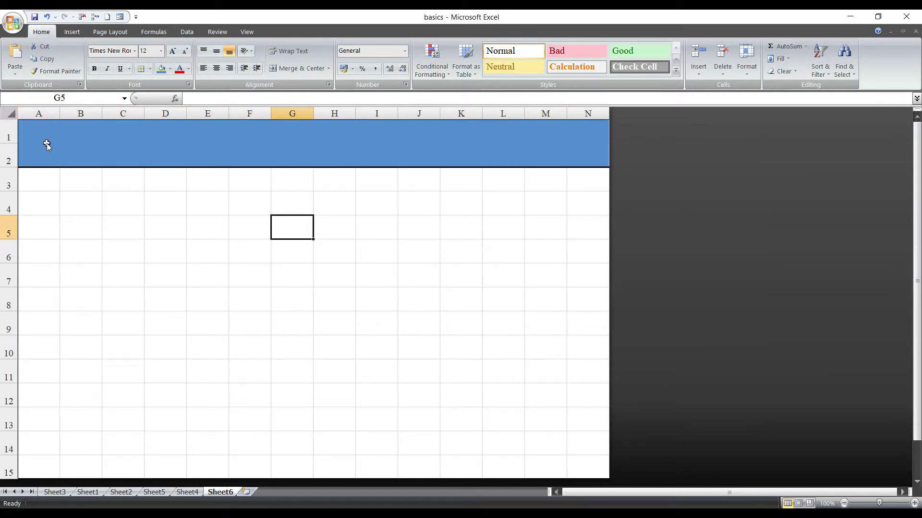
pyautogui.moveTo(33, 134); pyautogui.dragTo(575, 160)
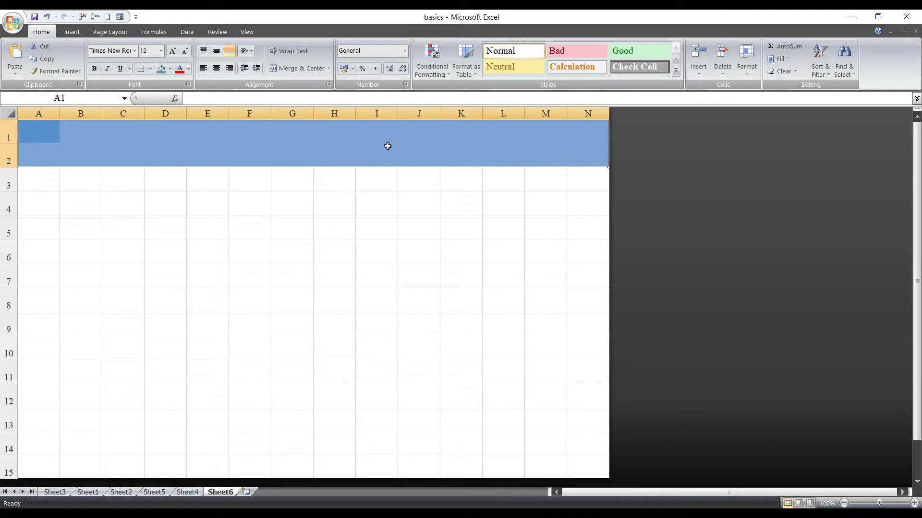
# Merge and centre A1:N2 and enter the title 'SS Company'.
pyautogui.click(297, 70)
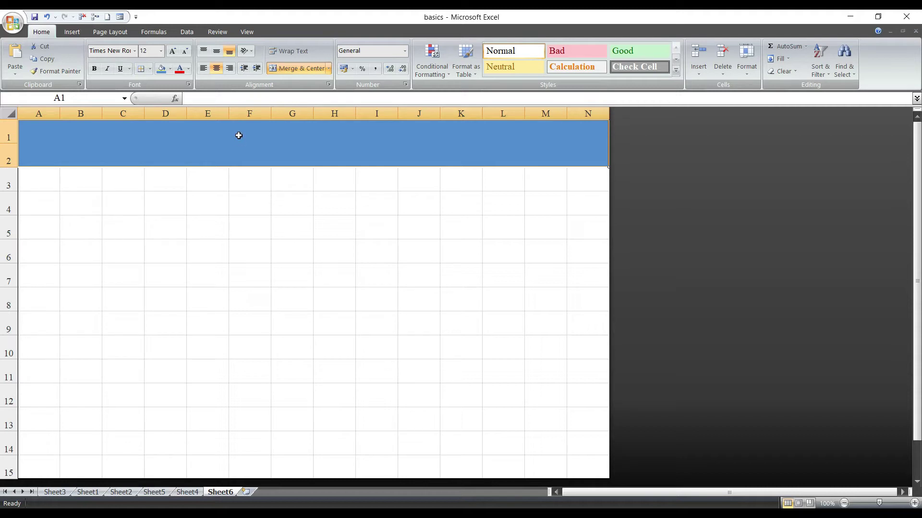
pyautogui.write('SS')
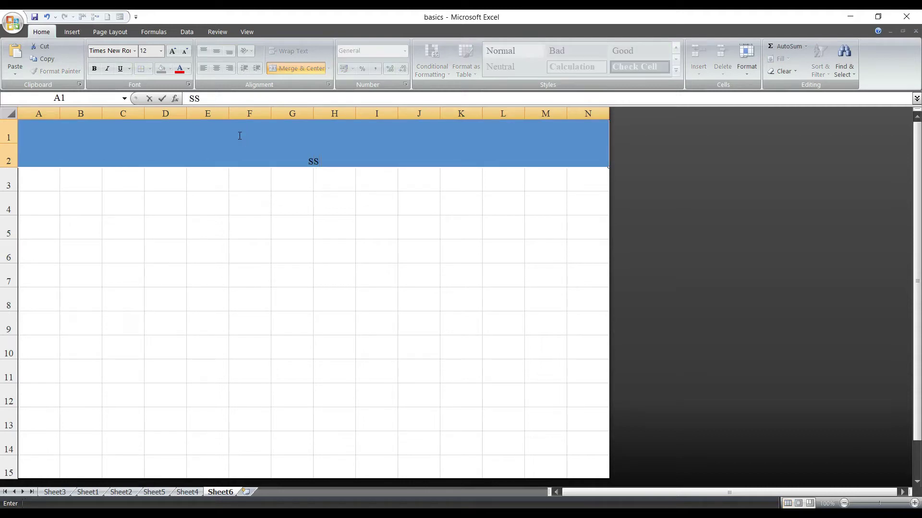
pyautogui.write(' C')
pyautogui.write('ompany')
pyautogui.press('Return')
pyautogui.click(324, 159)
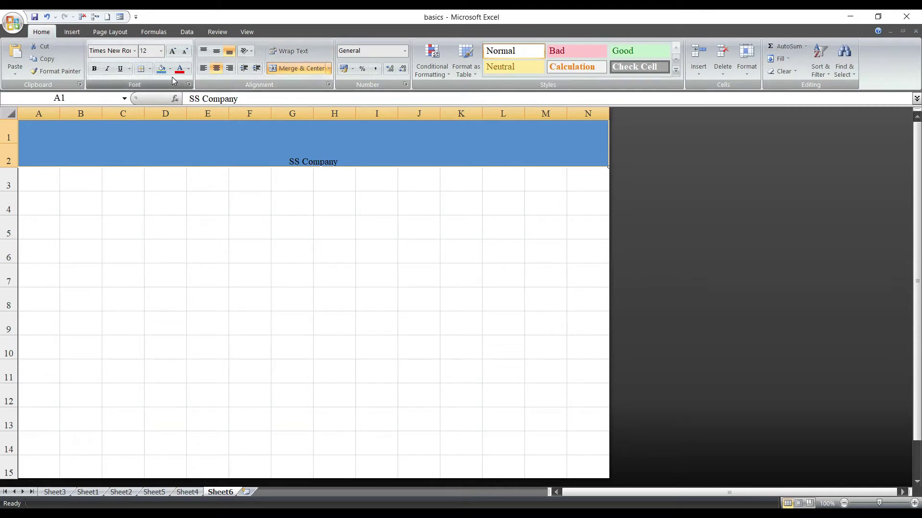
# Format the SS Company title at font size 36, bold, in red.
pyautogui.doubleClick(172, 50)
pyautogui.doubleClick(173, 50)
pyautogui.doubleClick(172, 51)
pyautogui.click(172, 51)
pyautogui.click(173, 51)
pyautogui.click(173, 51)
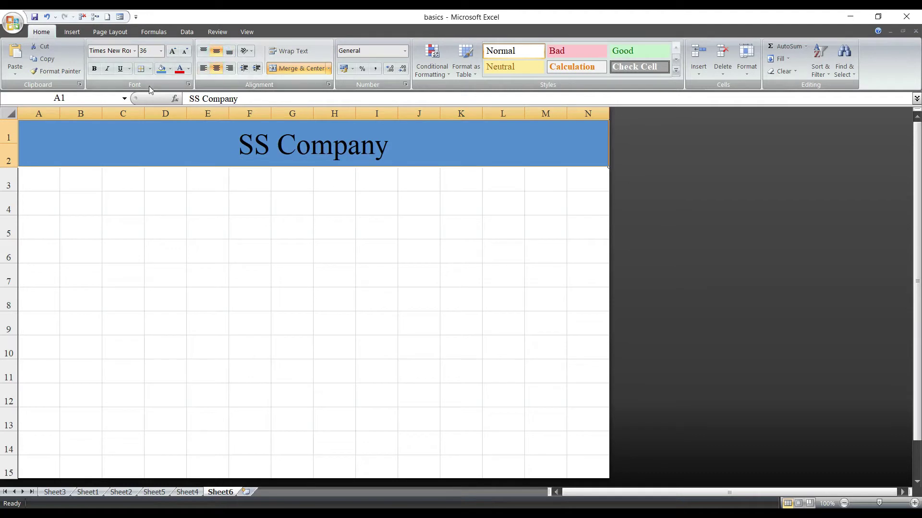
pyautogui.click(94, 68)
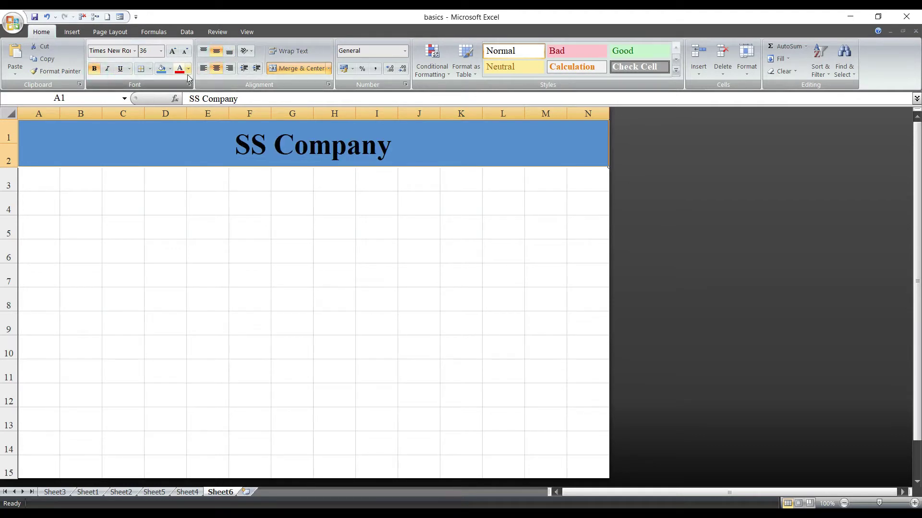
pyautogui.click(179, 70)
pyautogui.click(307, 204)
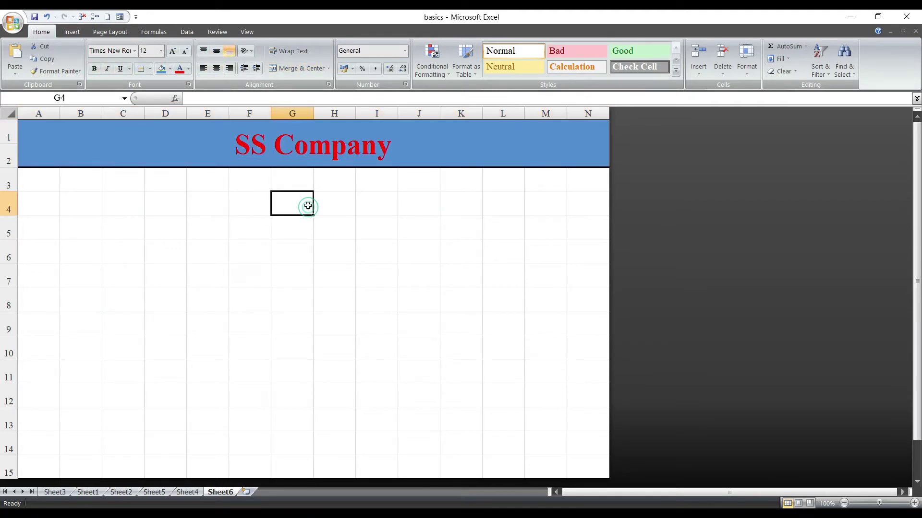
pyautogui.click(387, 157)
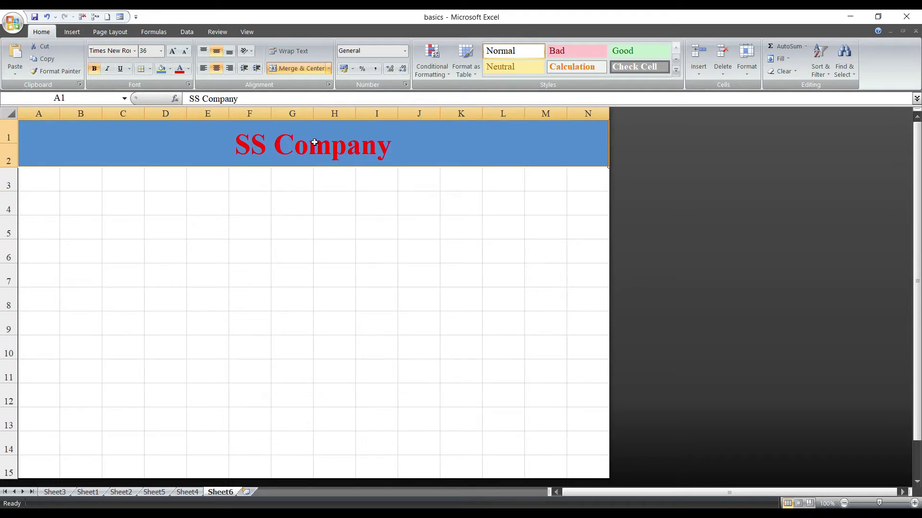
# Apply a horizontal Fill Effects gradient, blue to light blue, to the merged SS Company header.
pyautogui.rightClick(482, 150)
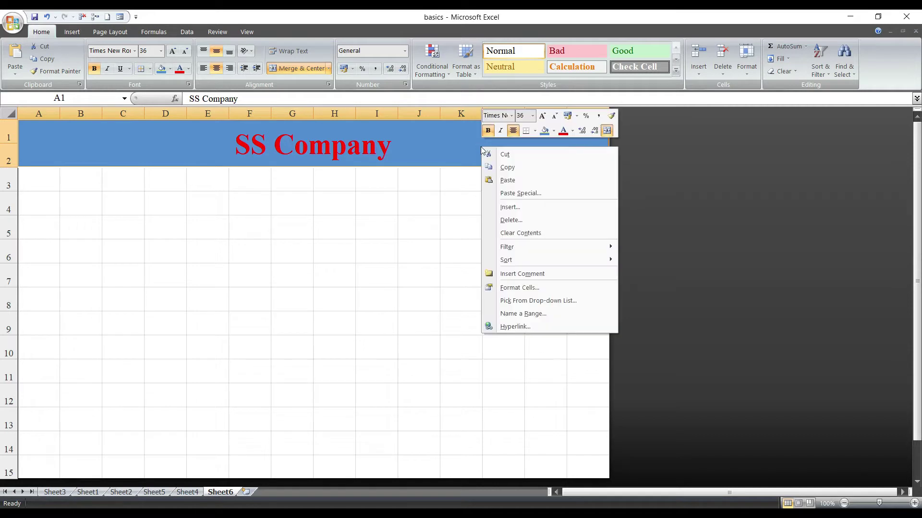
pyautogui.click(520, 288)
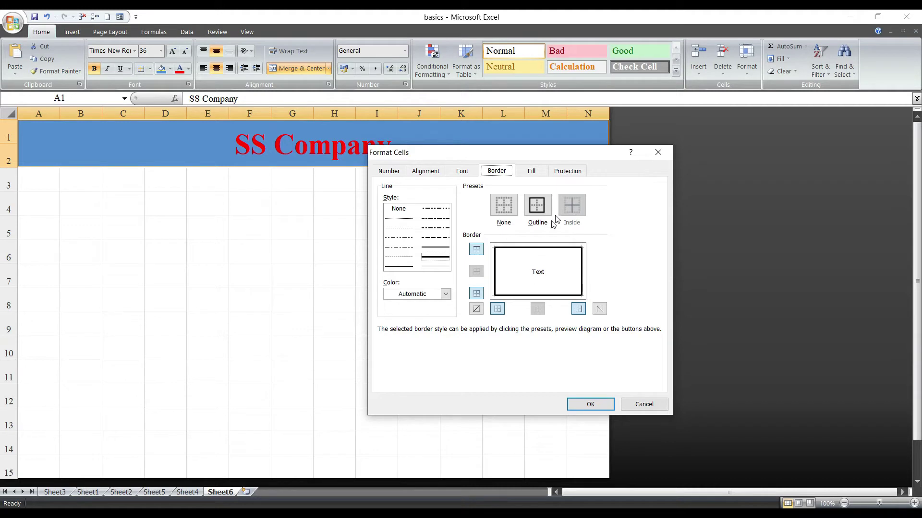
pyautogui.click(531, 171)
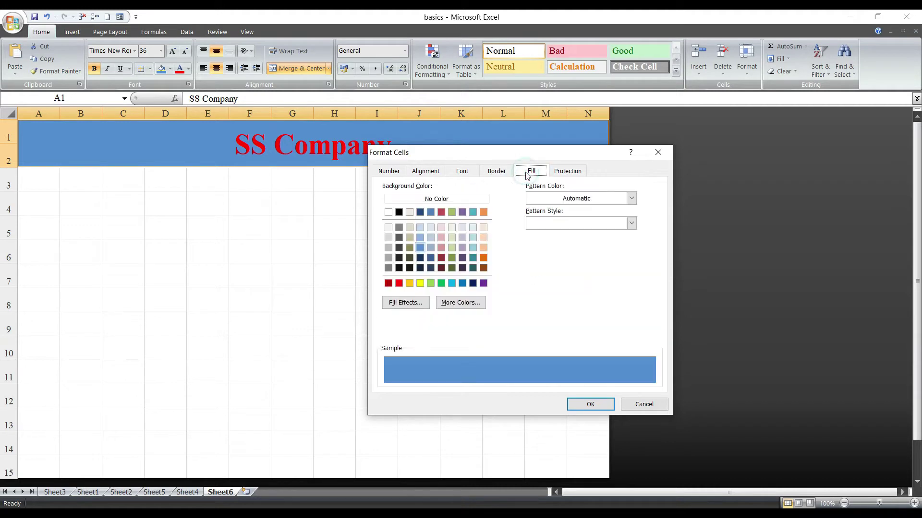
pyautogui.click(405, 303)
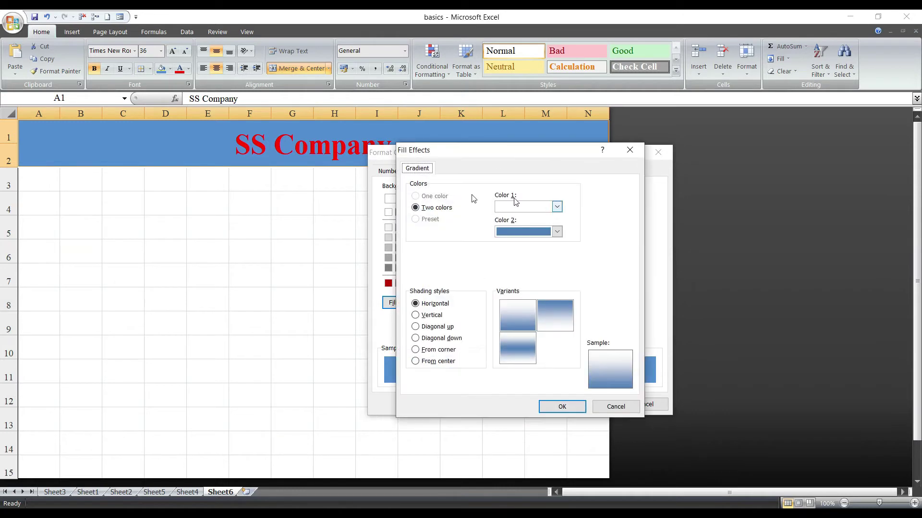
pyautogui.click(557, 207)
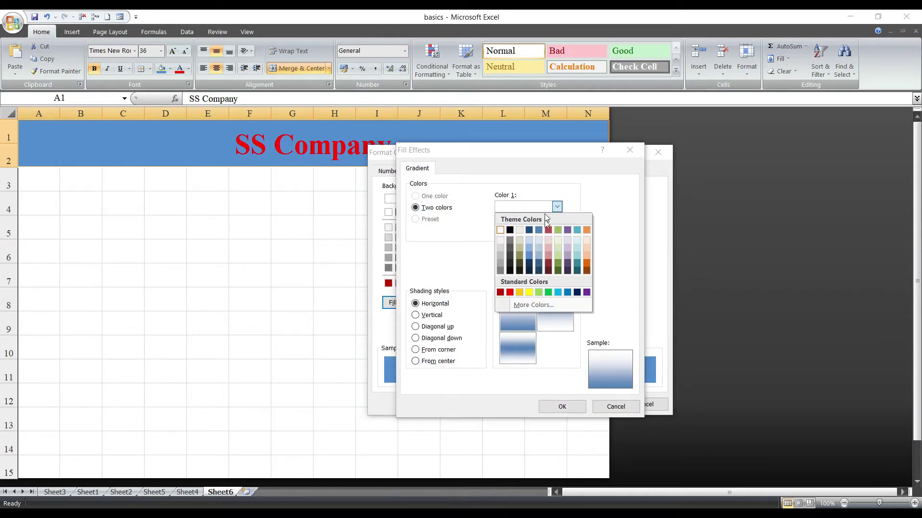
pyautogui.click(536, 259)
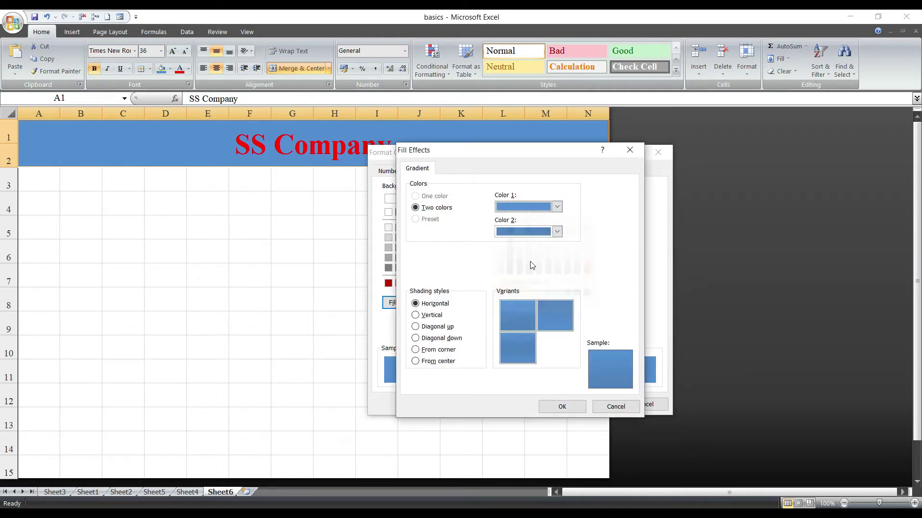
pyautogui.click(541, 232)
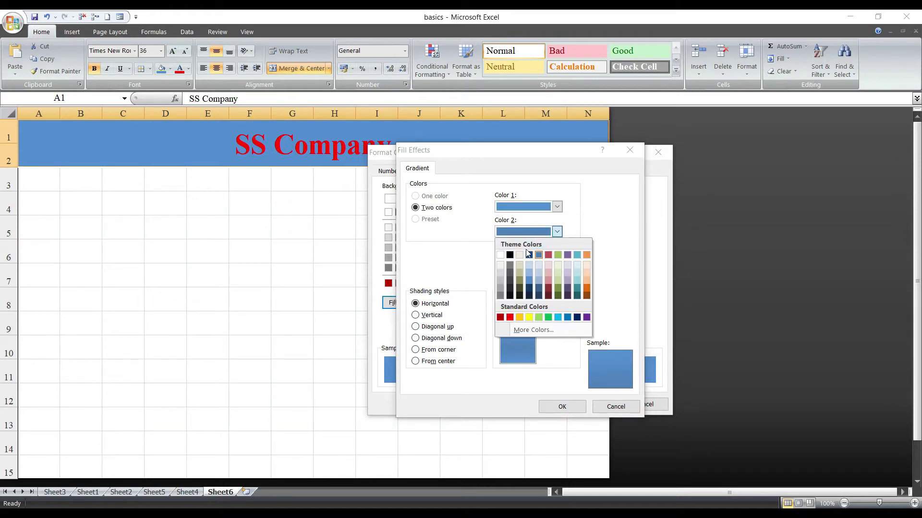
pyautogui.click(530, 279)
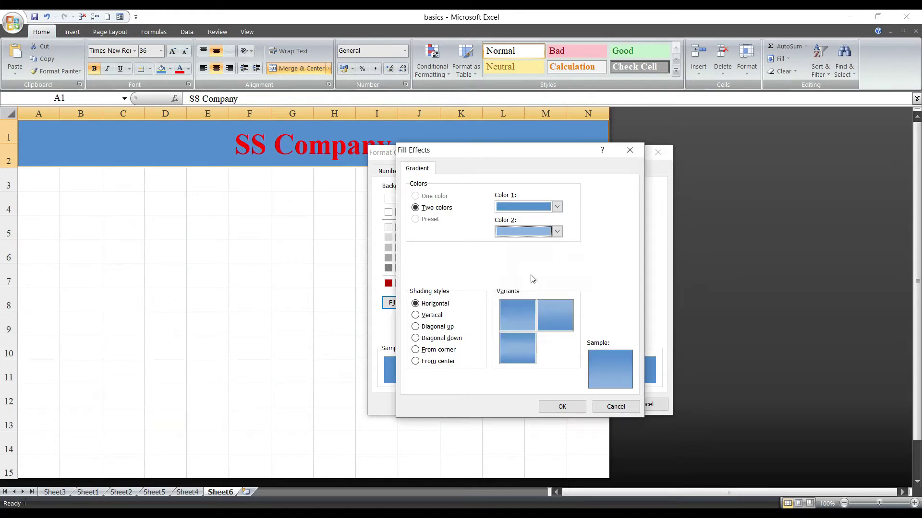
pyautogui.click(518, 320)
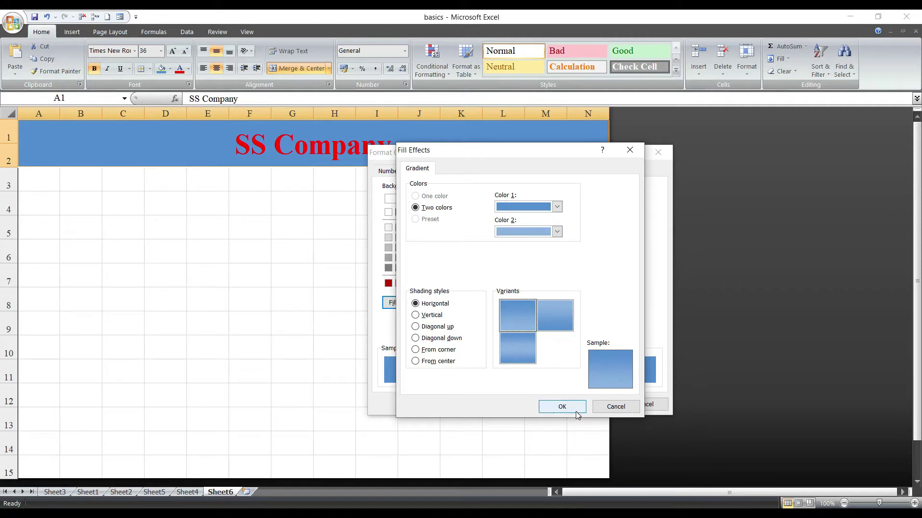
pyautogui.click(562, 407)
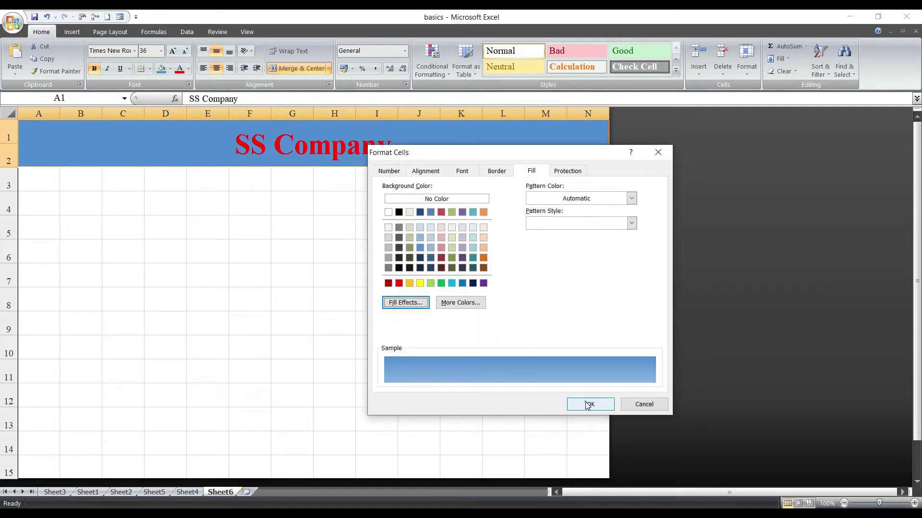
pyautogui.click(588, 404)
pyautogui.click(426, 242)
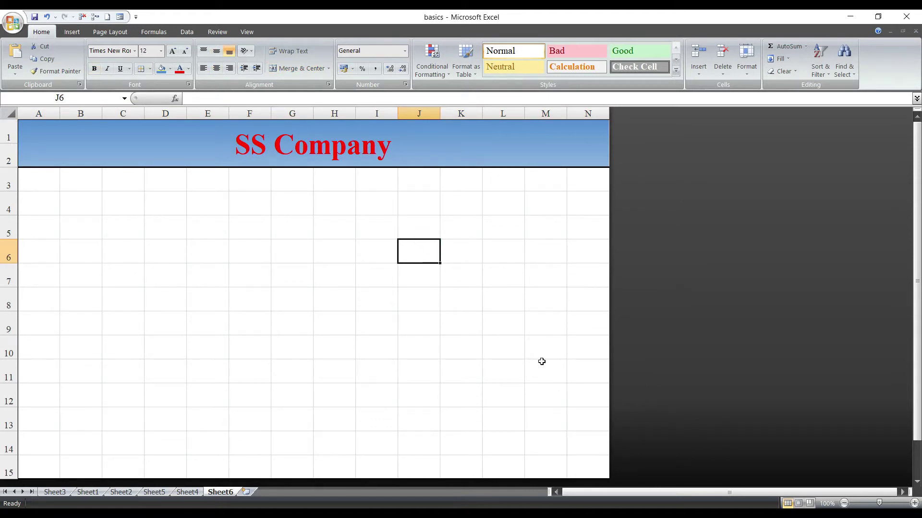
# Fill the form body A3:N15 with a light tan colour.
pyautogui.click(246, 227)
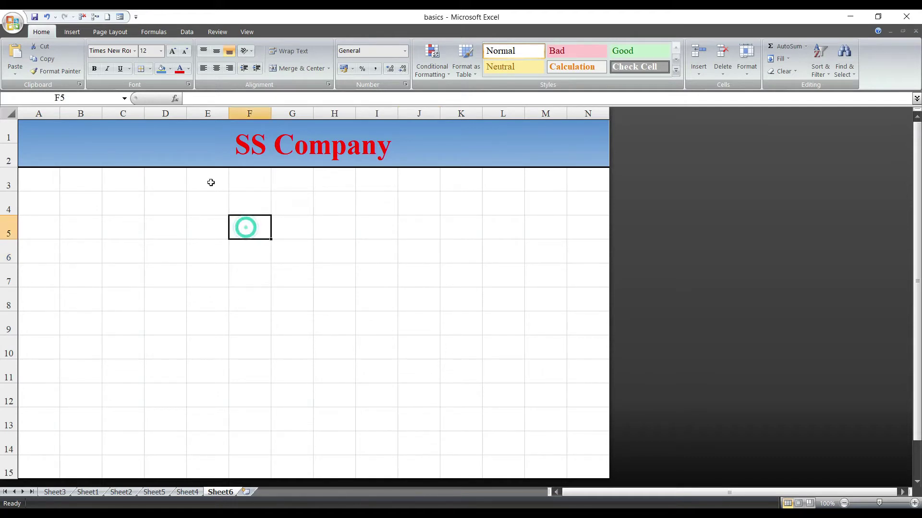
pyautogui.moveTo(35, 186); pyautogui.dragTo(573, 462)
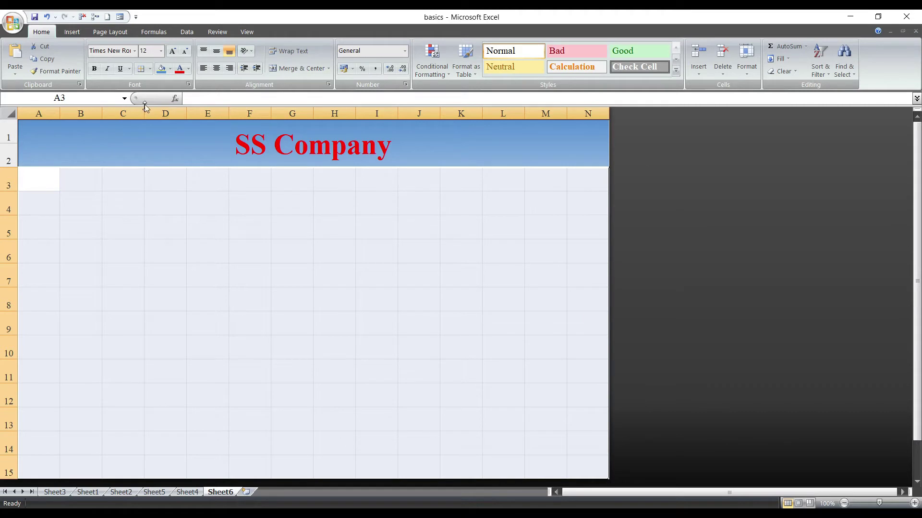
pyautogui.click(171, 72)
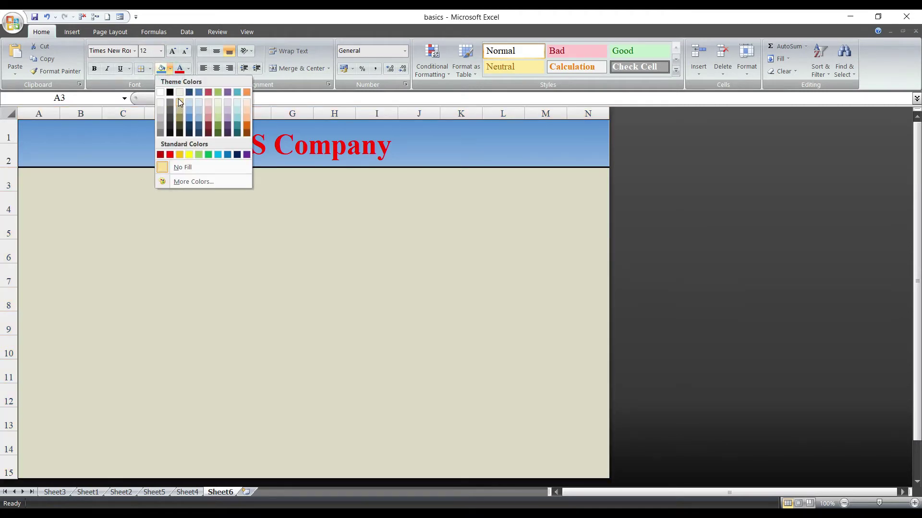
pyautogui.click(179, 102)
pyautogui.click(286, 264)
# Shrink row 1 to a thin strip of about 12.60 height.
pyautogui.scroll(-1, 466, 280)
pyautogui.scroll(1, 427, 271)
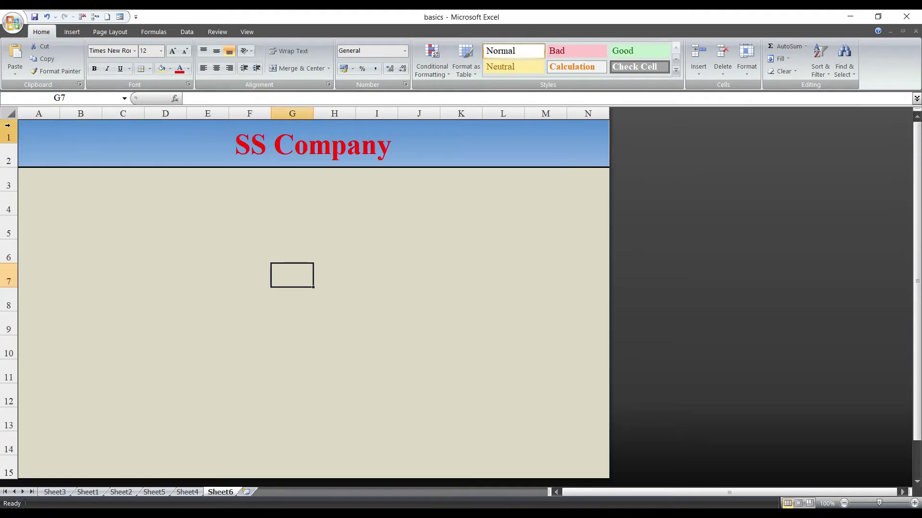
pyautogui.moveTo(12, 142); pyautogui.dragTo(13, 129)
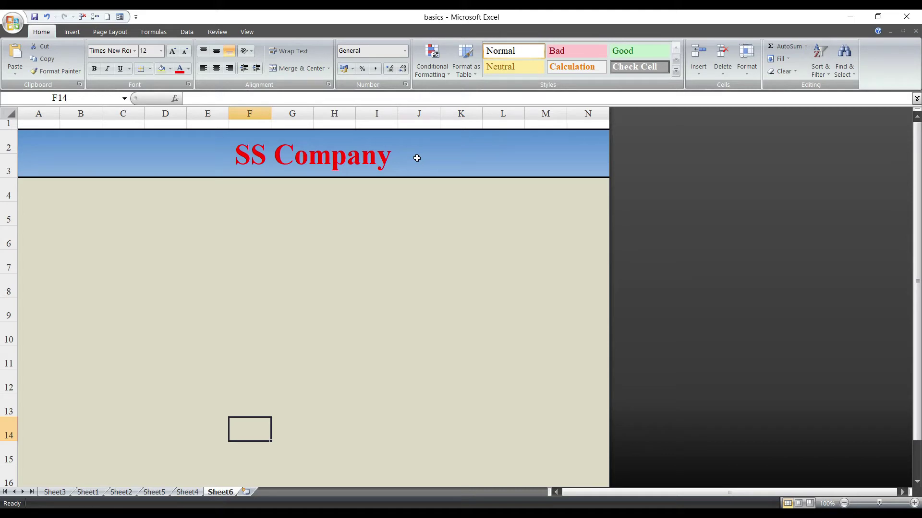
pyautogui.click(237, 234)
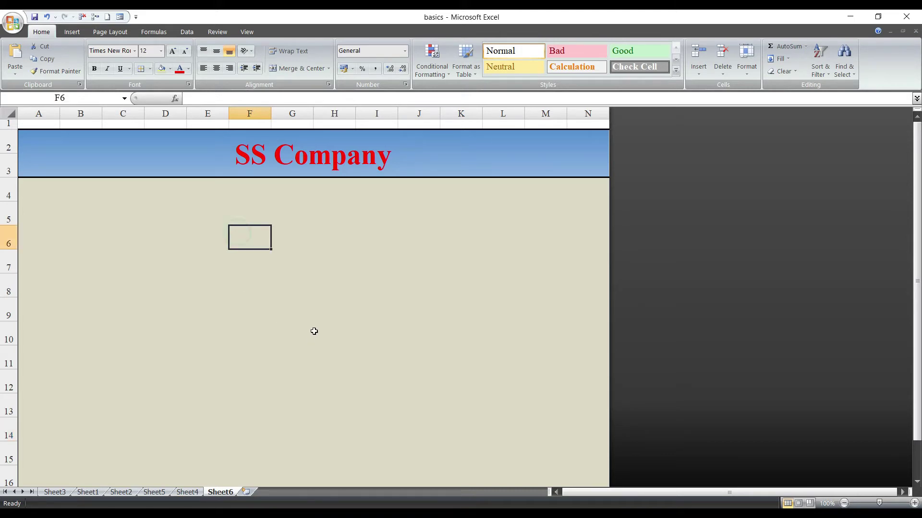
# Enter the labels ID No., Name and Age in B5, B7 and B9.
pyautogui.click(80, 211)
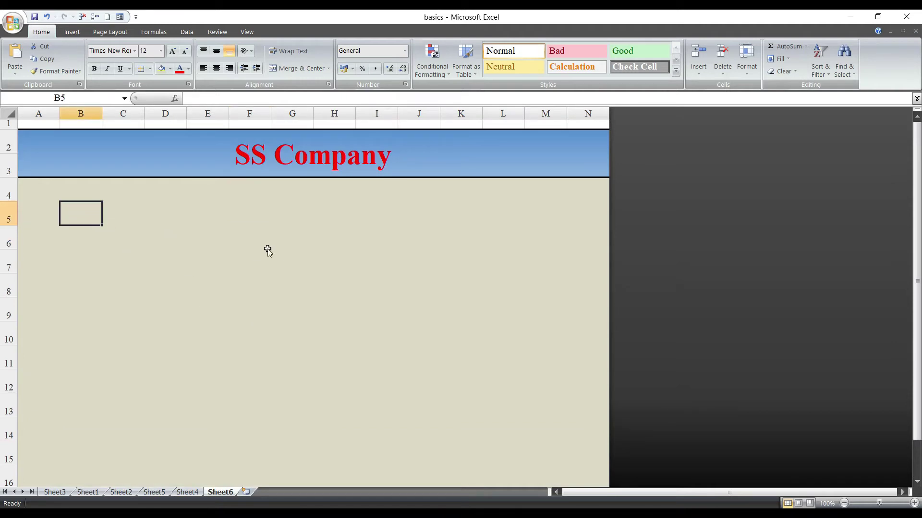
pyautogui.write('ID ')
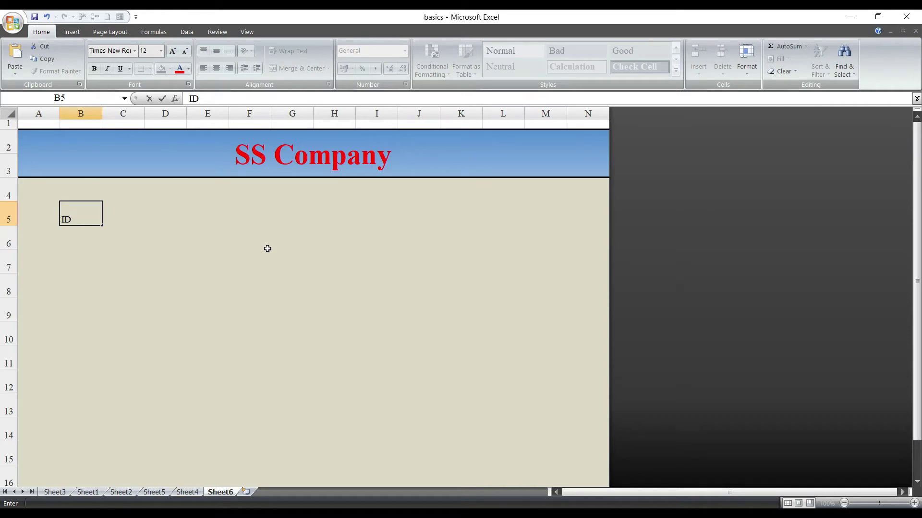
pyautogui.write('No.')
pyautogui.press('Return')
pyautogui.press('Return')
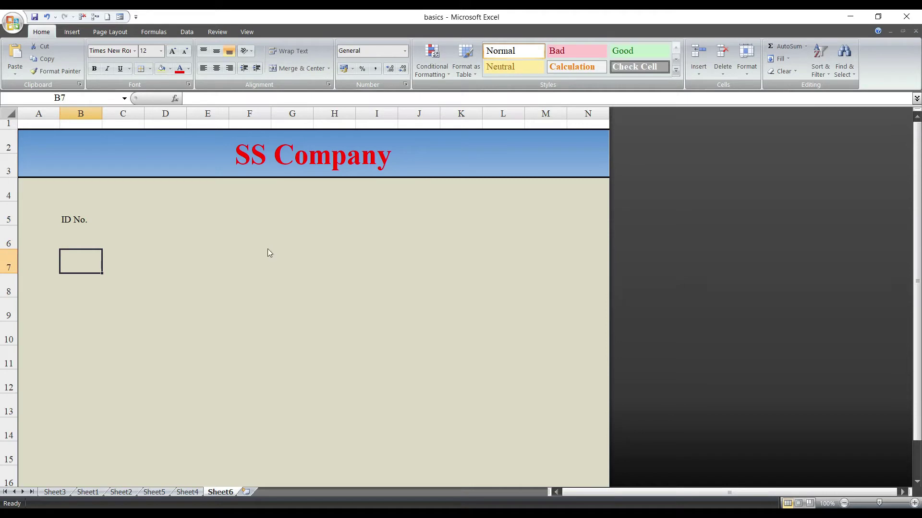
pyautogui.write('Name')
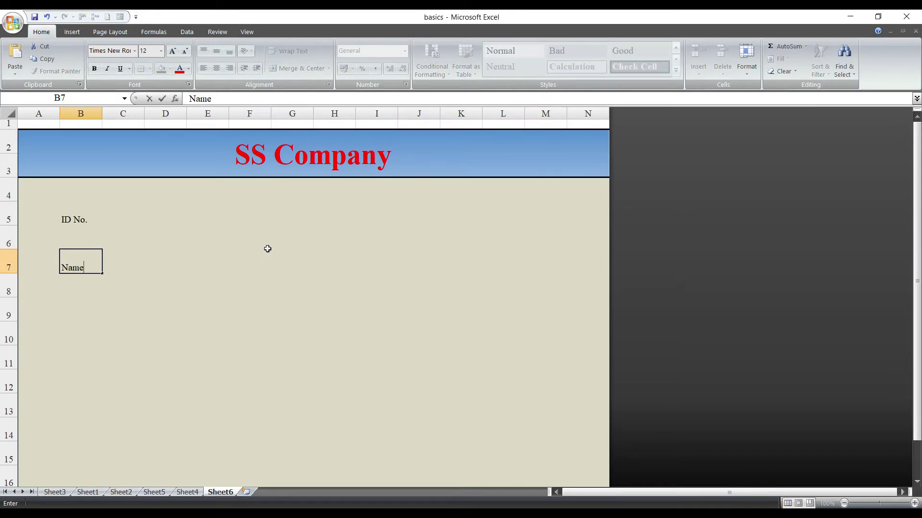
pyautogui.press('Return')
pyautogui.press('Return')
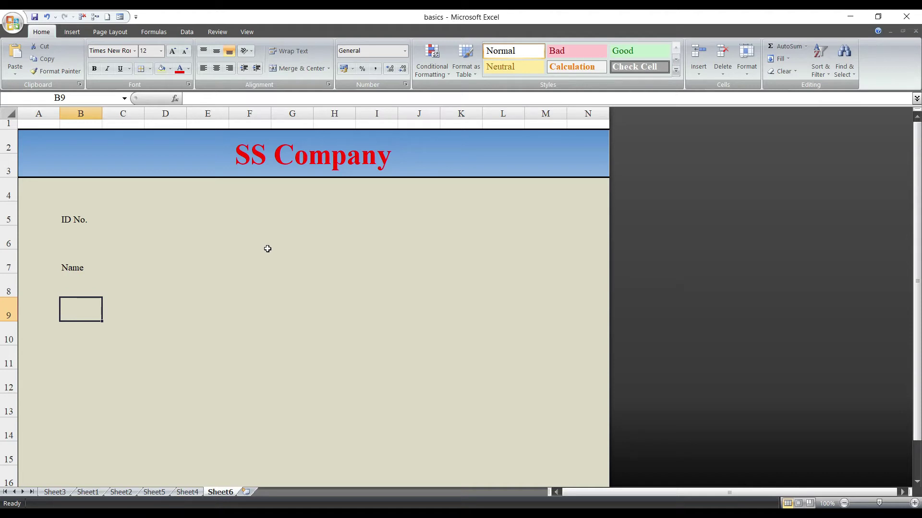
pyautogui.write('Age')
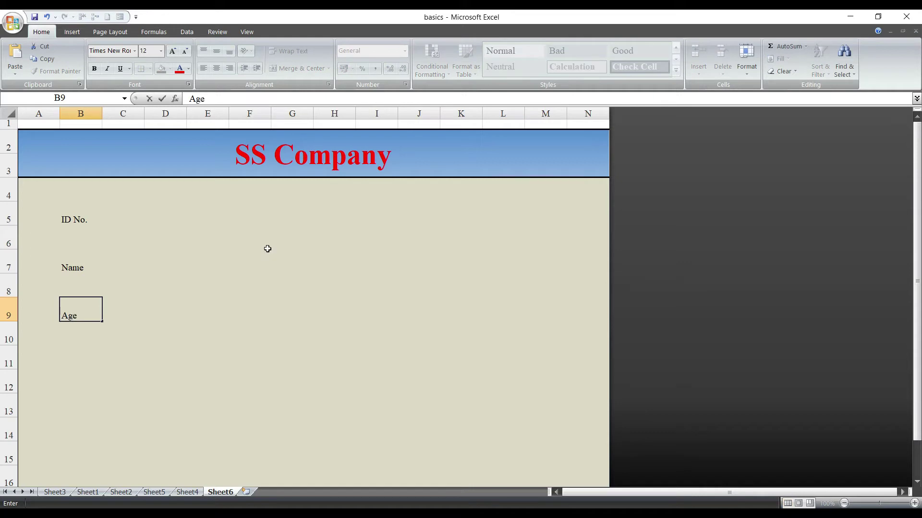
pyautogui.press('Return')
pyautogui.press('Return')
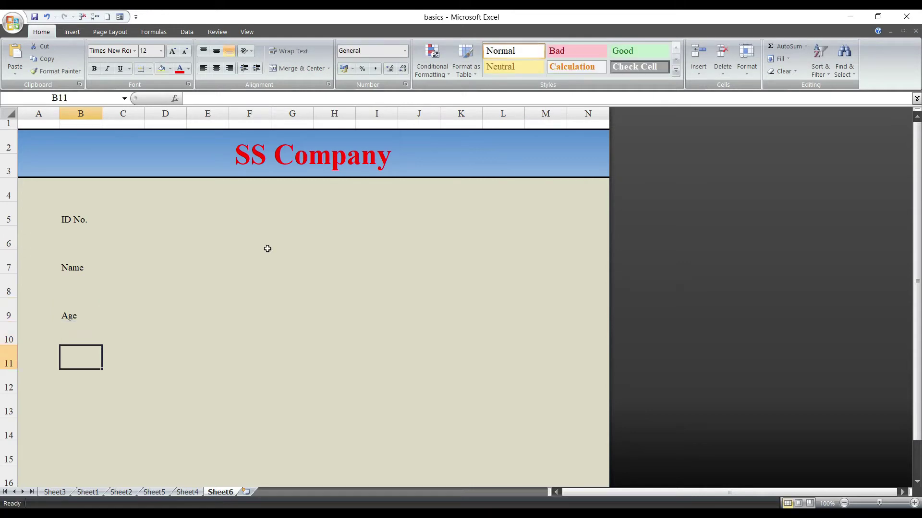
# Add the Gender label in B11 and the Designation label in B13.
pyautogui.write('Gender')
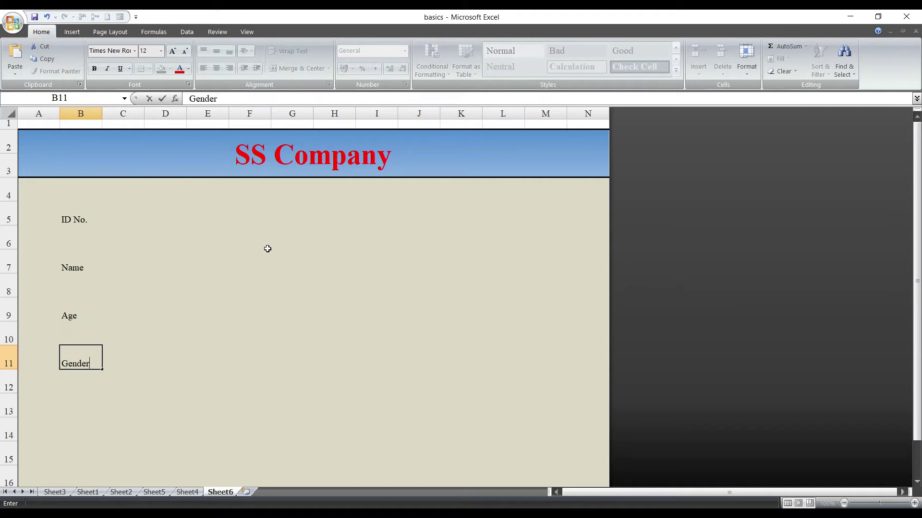
pyautogui.press('Return')
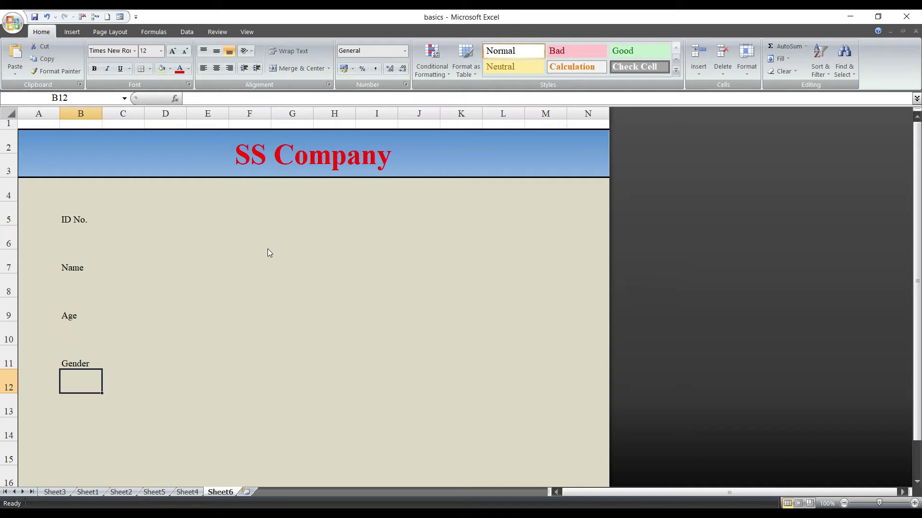
pyautogui.press('Down')
pyautogui.write('Design')
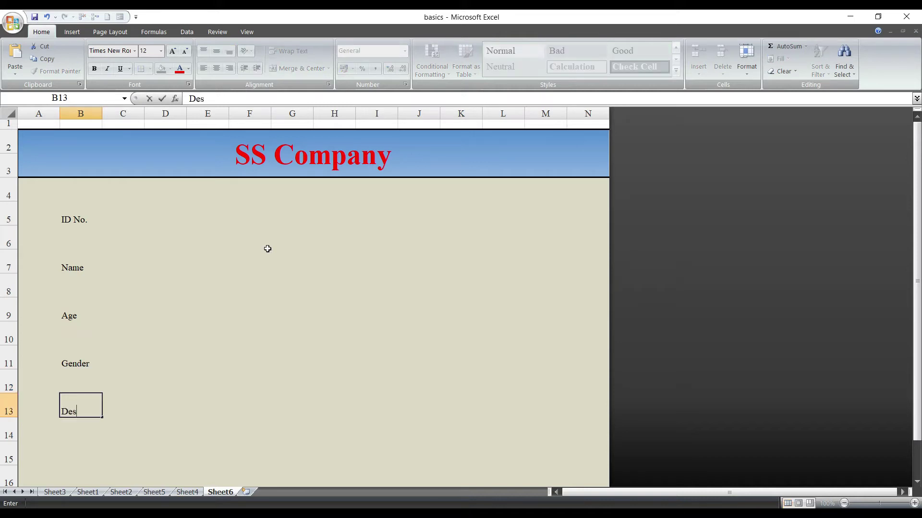
pyautogui.write('ati')
pyautogui.write('on')
pyautogui.press('Return')
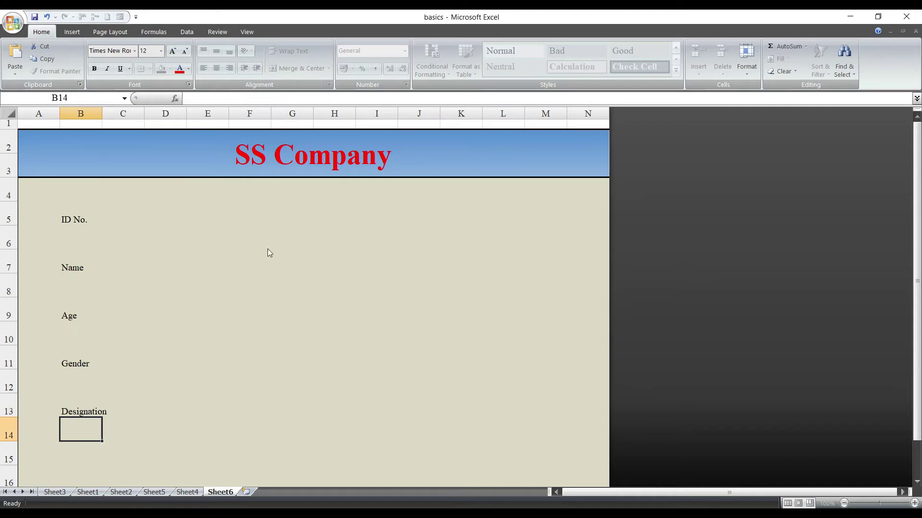
pyautogui.scroll(-1, 264, 248)
# Enter the Address label in B15.
pyautogui.scroll(-1, 250, 246)
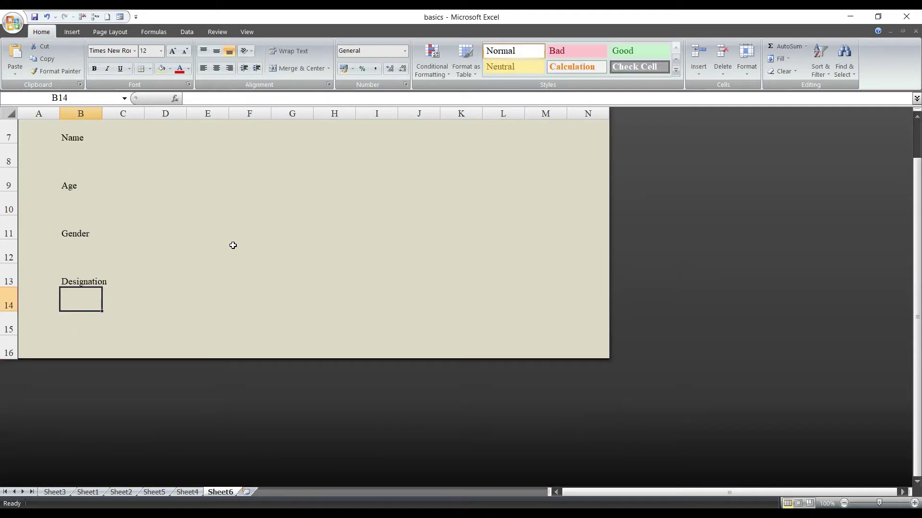
pyautogui.press('Return')
pyautogui.write('A')
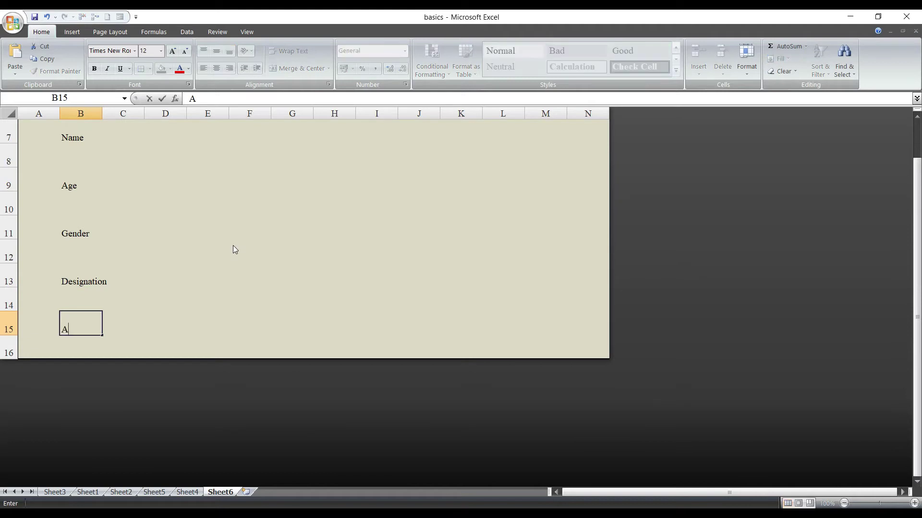
pyautogui.write('dd')
pyautogui.press('Return')
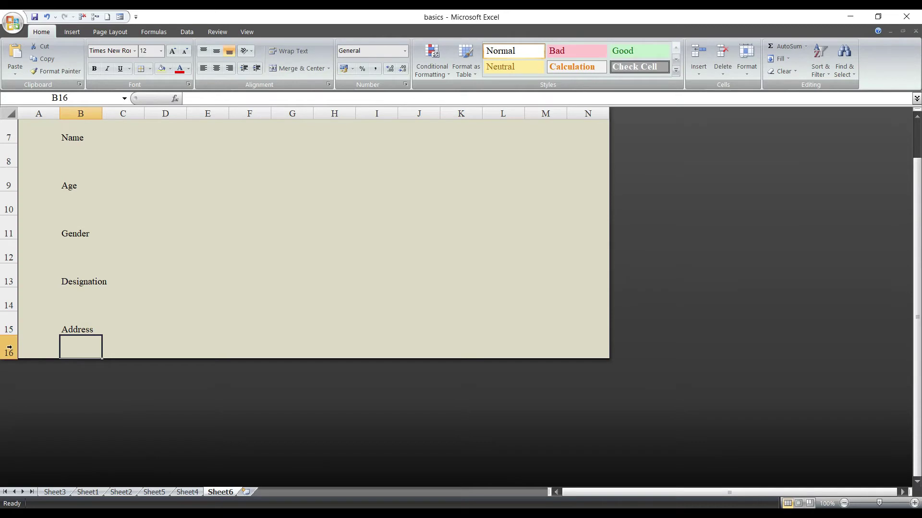
# Insert two blank rows at row 16 to extend the tan form area.
pyautogui.rightClick(10, 350)
pyautogui.click(39, 407)
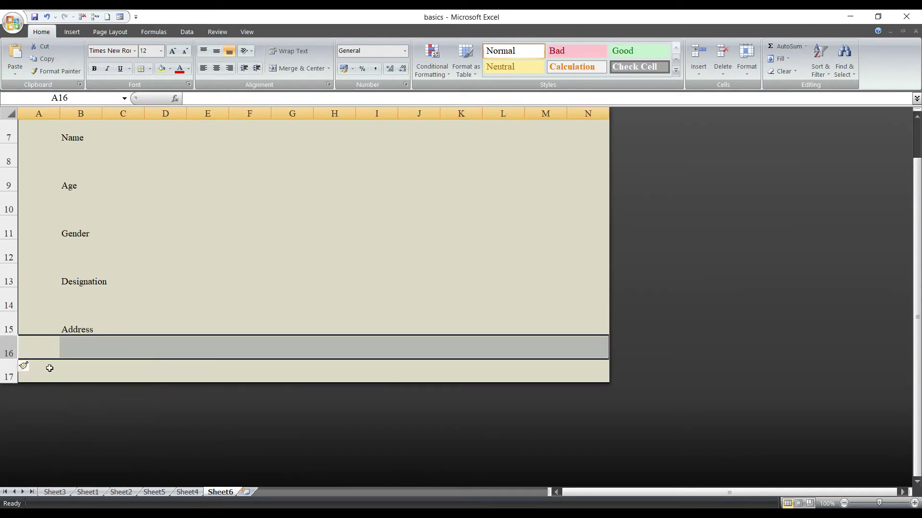
pyautogui.rightClick(54, 356)
pyautogui.click(86, 413)
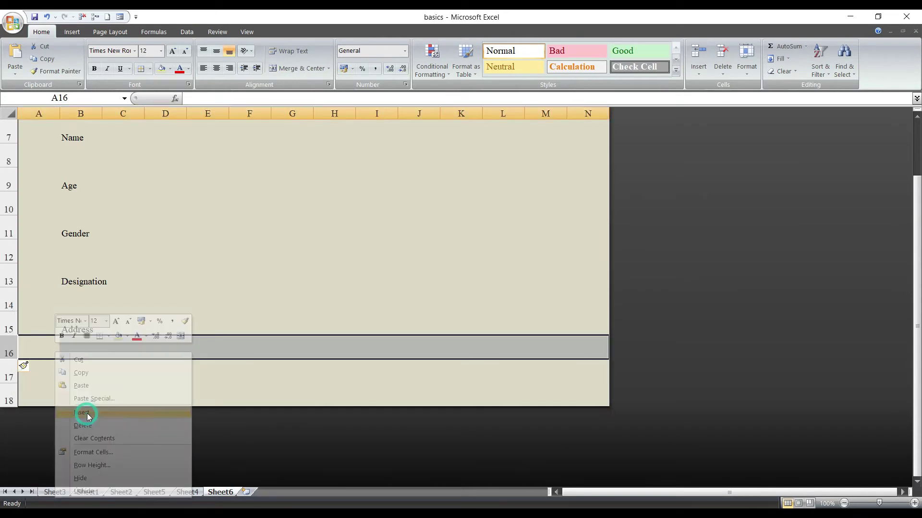
pyautogui.click(93, 354)
pyautogui.click(162, 319)
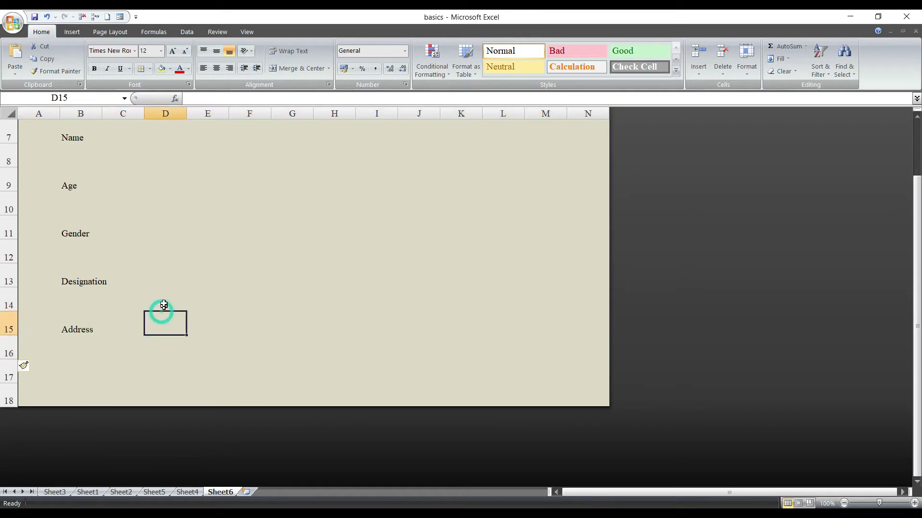
pyautogui.scroll(2, 154, 297)
pyautogui.moveTo(72, 220); pyautogui.dragTo(185, 222)
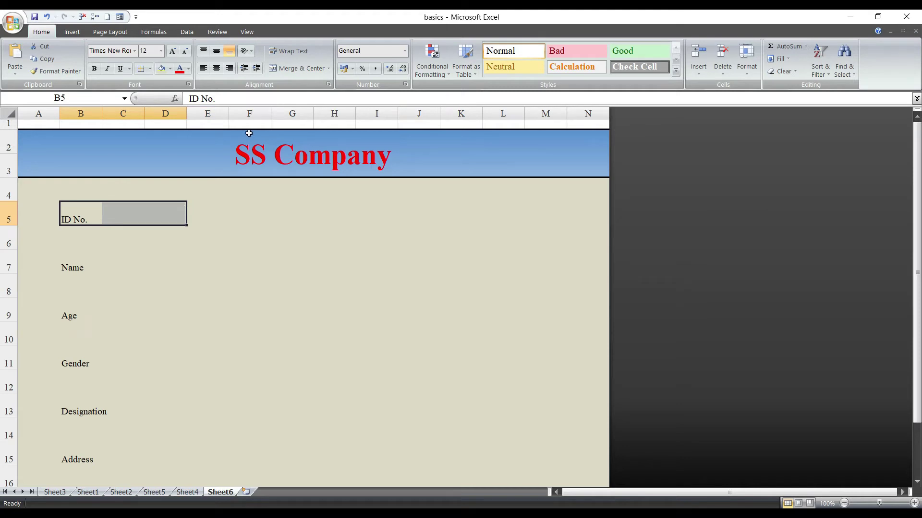
# Merge B5:D5 and make ID No. bold, middle-aligned and left-aligned.
pyautogui.click(296, 70)
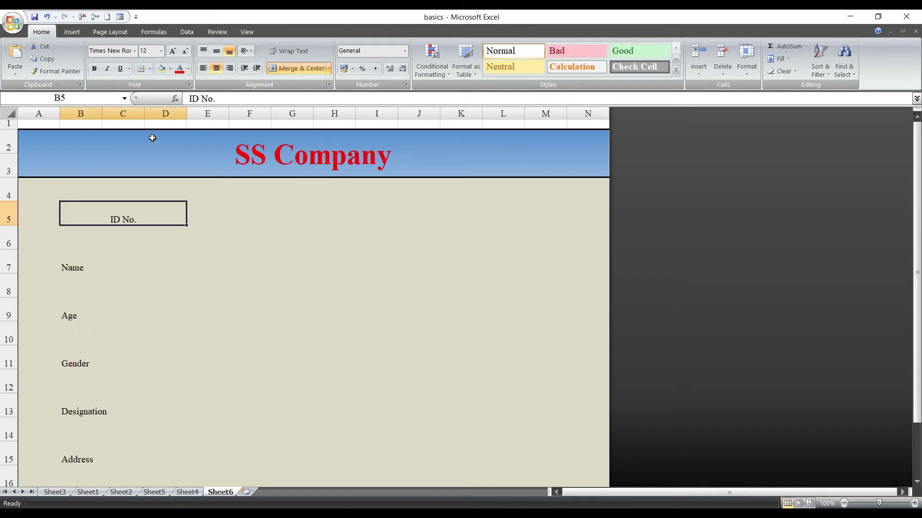
pyautogui.click(95, 69)
pyautogui.click(216, 51)
pyautogui.click(203, 68)
pyautogui.click(111, 263)
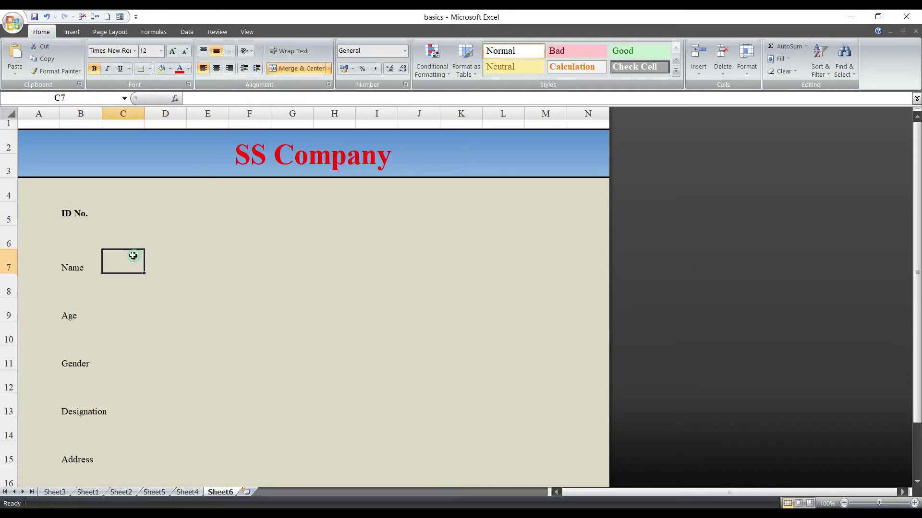
pyautogui.click(97, 214)
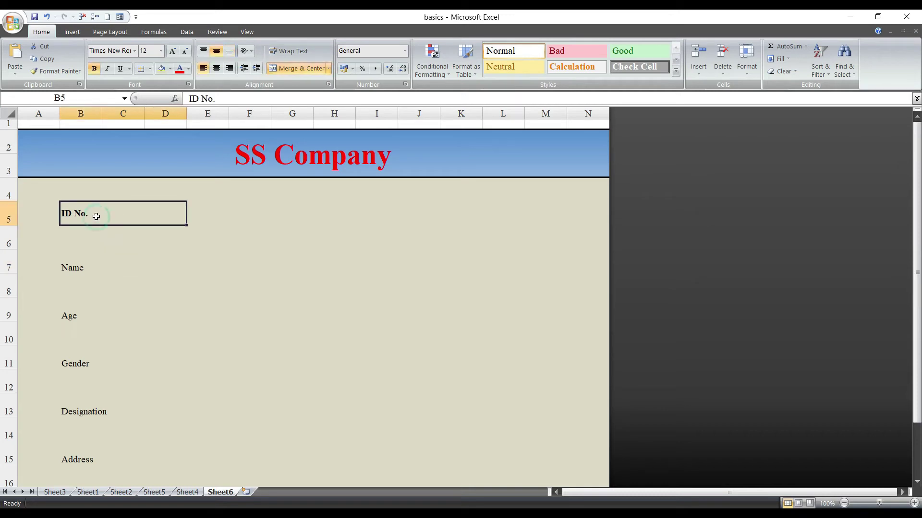
# Give the ID No. cell a double-line outline border and a light fill colour.
pyautogui.click(151, 72)
pyautogui.click(174, 346)
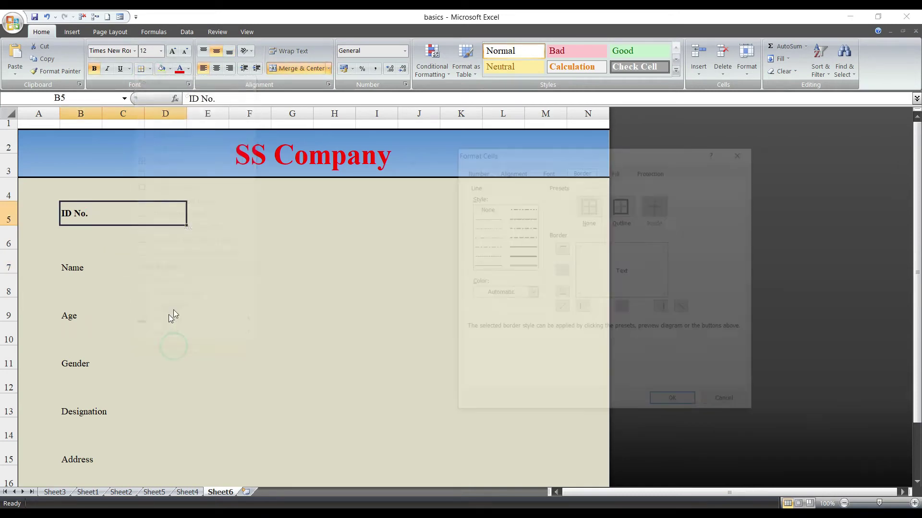
pyautogui.click(490, 265)
pyautogui.click(621, 204)
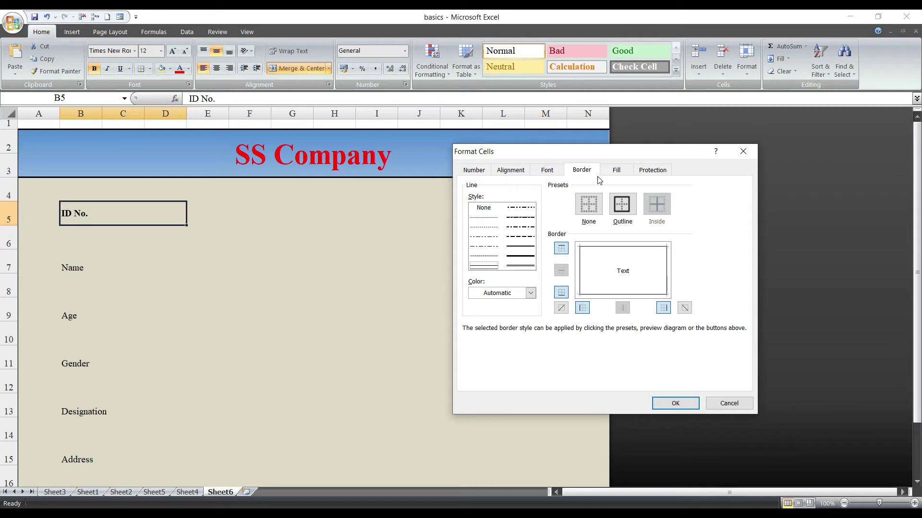
pyautogui.click(616, 171)
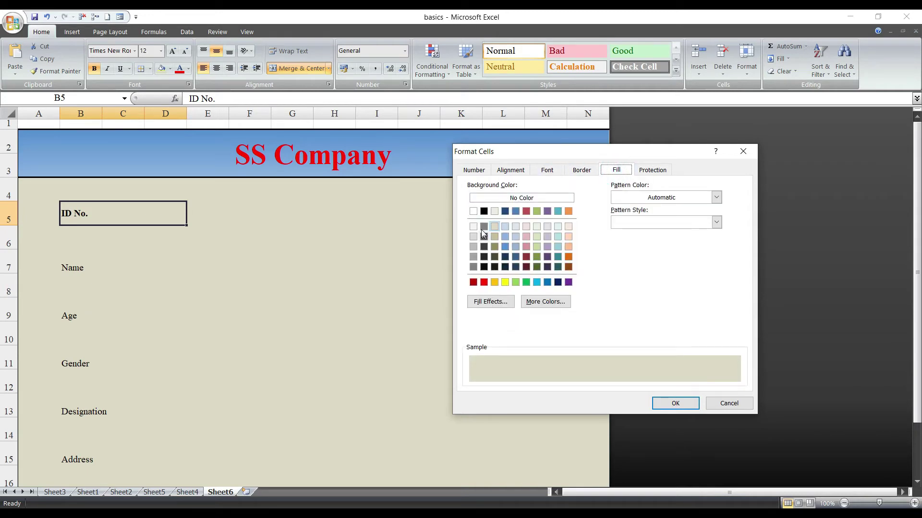
pyautogui.click(473, 226)
pyautogui.click(669, 404)
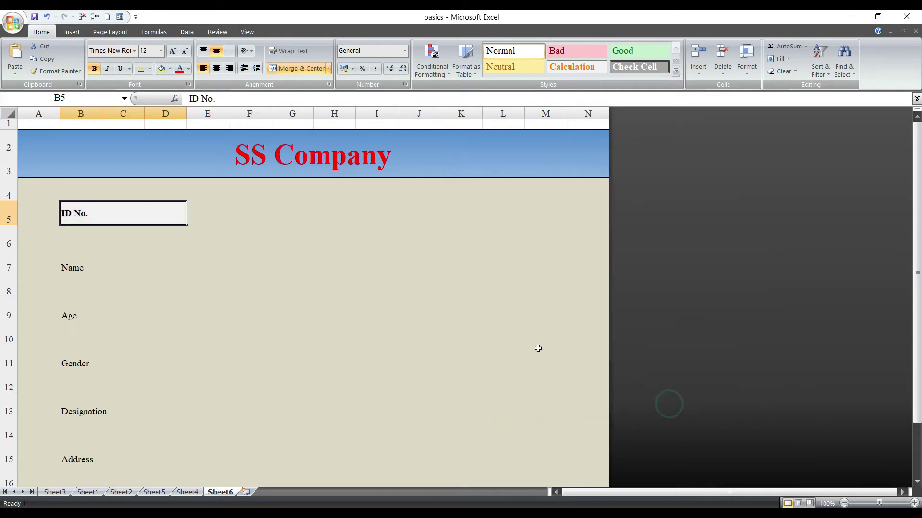
pyautogui.click(321, 267)
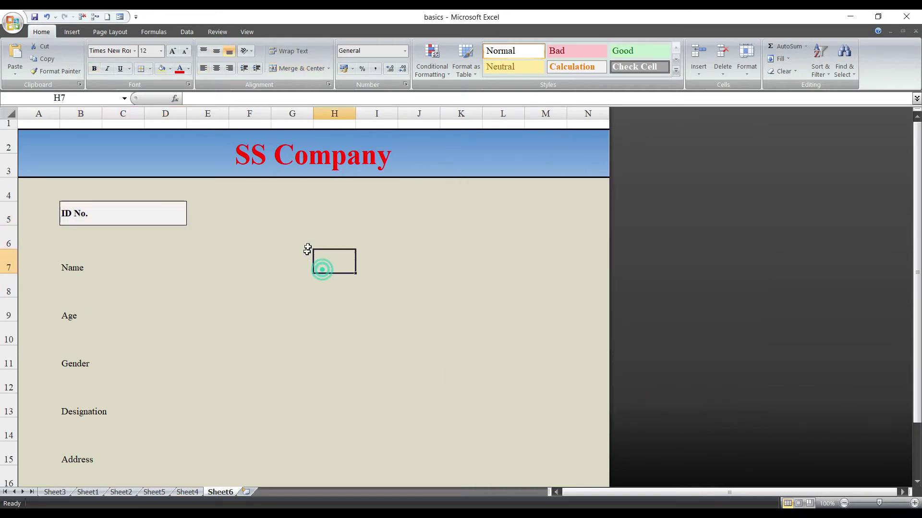
# Set rows 4 through 18 to a row height of 5.
pyautogui.click(108, 209)
pyautogui.scroll(-1, 53, 200)
pyautogui.scroll(1, 77, 194)
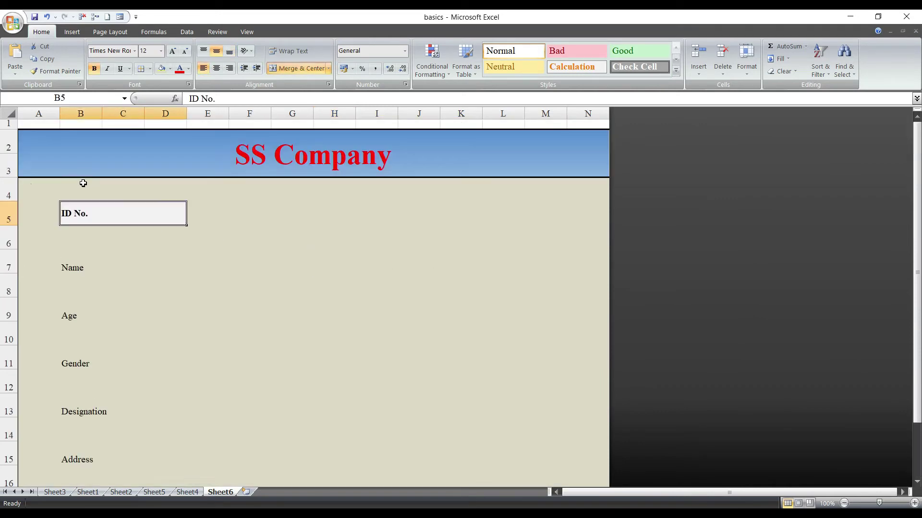
pyautogui.moveTo(14, 192)
pyautogui.mouseDown()
pyautogui.moveTo(8, 243)
pyautogui.moveTo(25, 505)
pyautogui.mouseUp()
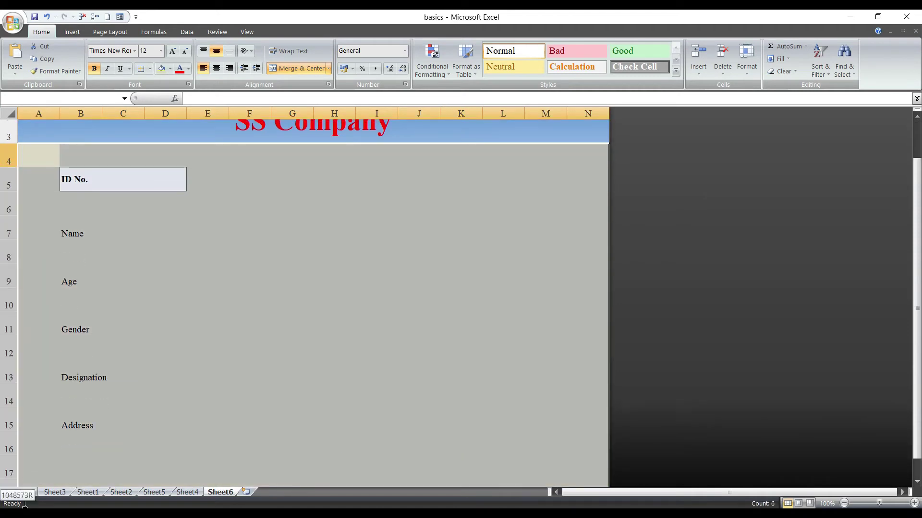
pyautogui.hotkey('ctrl', '9')
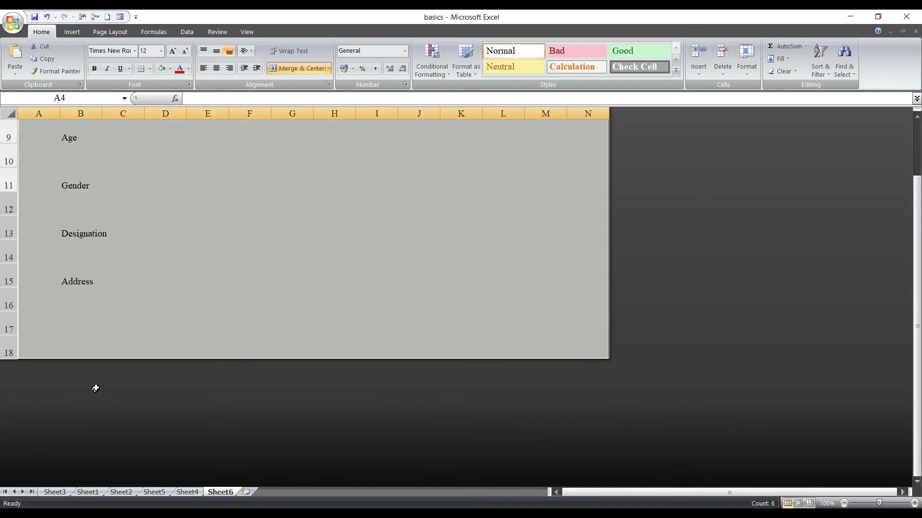
pyautogui.scroll(1, 92, 348)
pyautogui.click(746, 63)
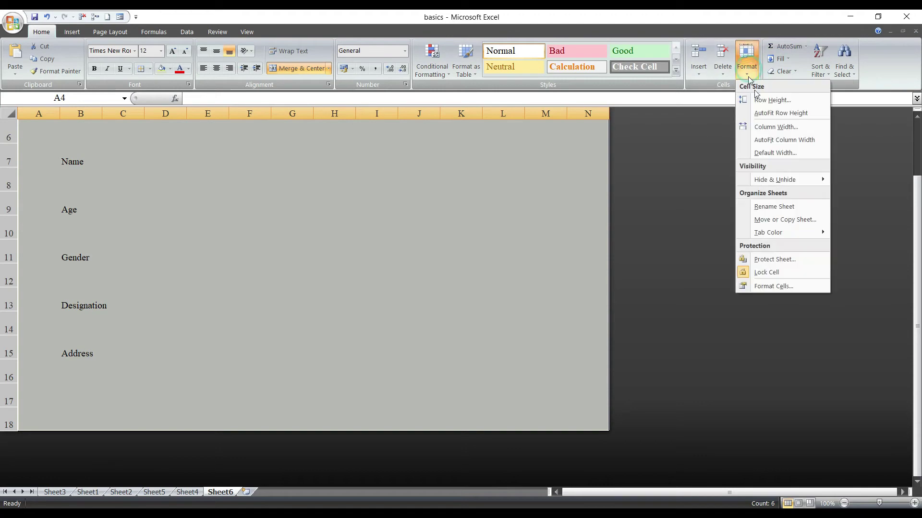
pyautogui.click(768, 102)
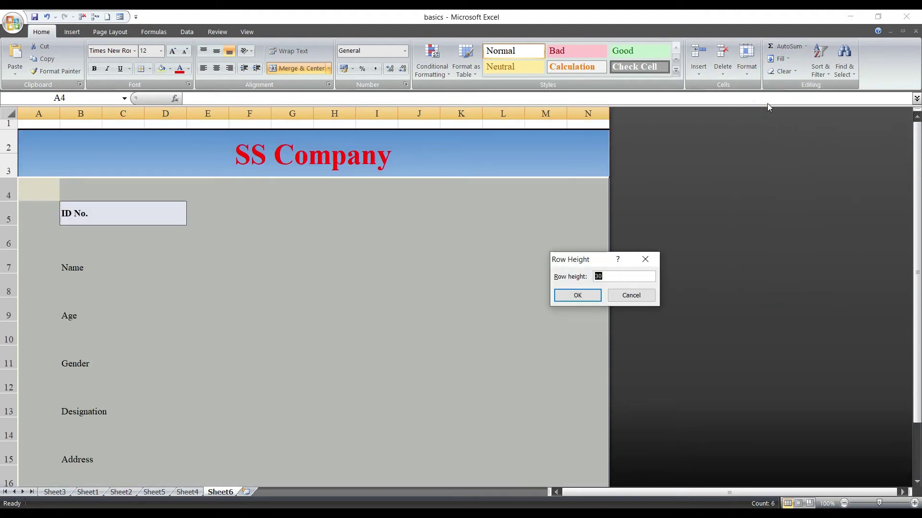
pyautogui.write('5')
pyautogui.press('Return')
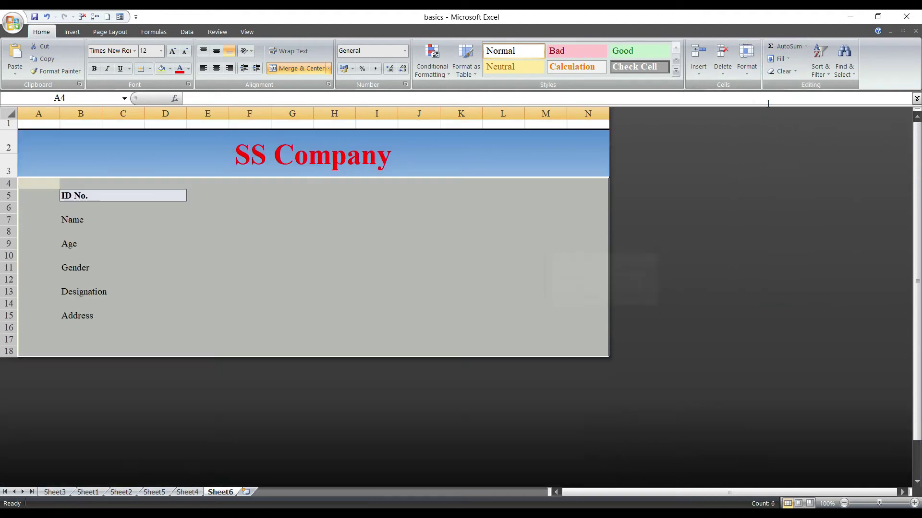
pyautogui.click(173, 327)
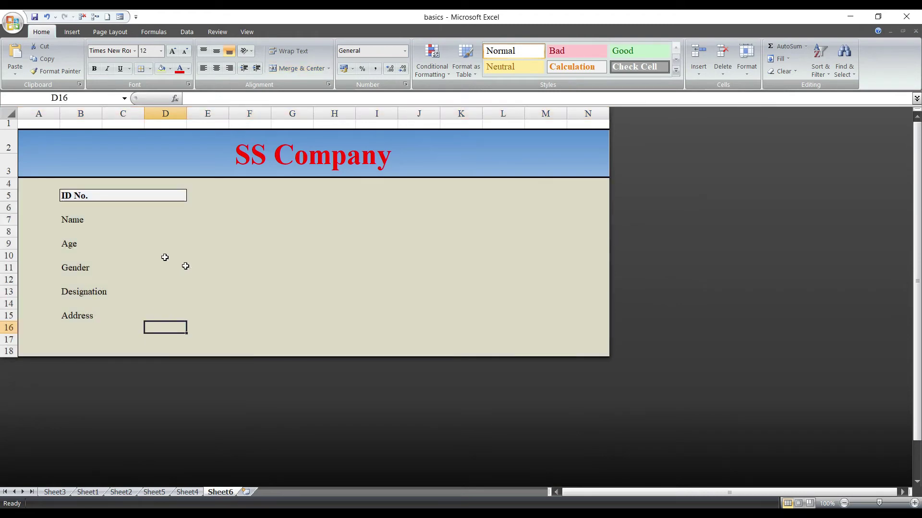
# Remove the existing double-line outline from the ID No. box B5:D5.
pyautogui.click(104, 196)
pyautogui.rightClick(104, 195)
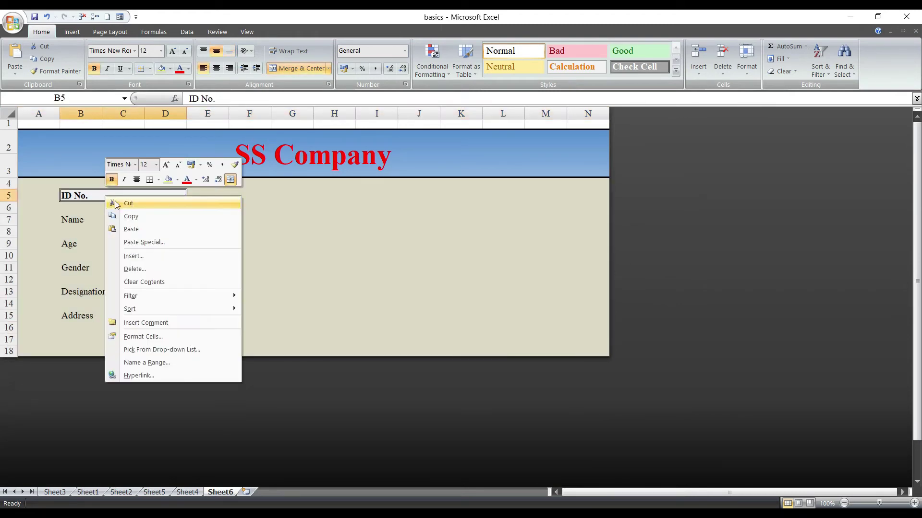
pyautogui.click(360, 275)
pyautogui.click(269, 277)
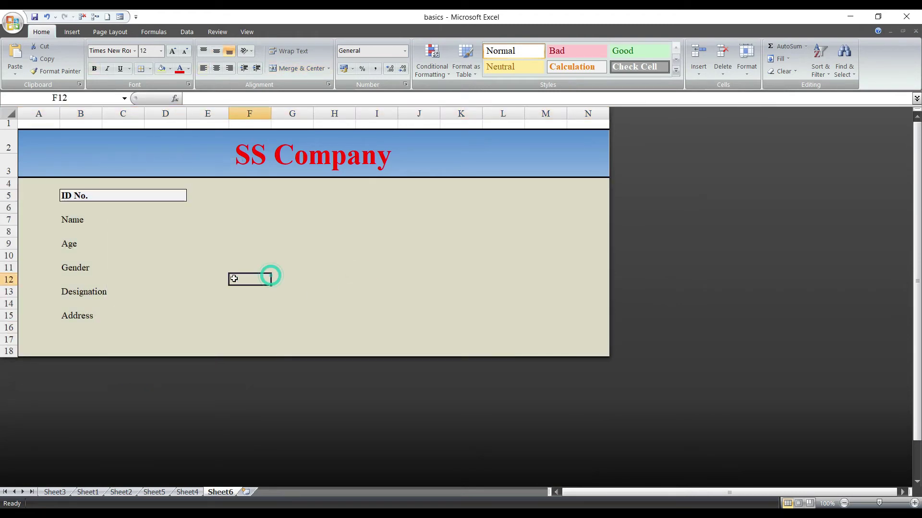
pyautogui.click(137, 196)
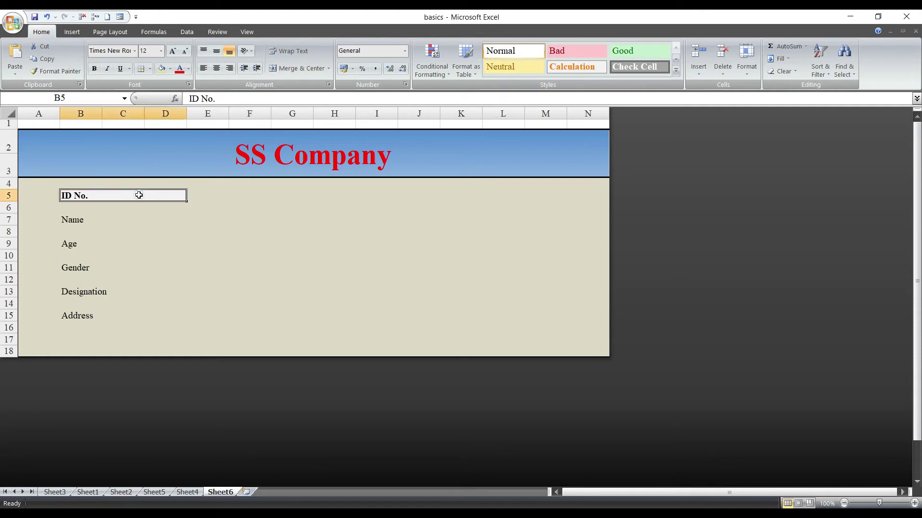
pyautogui.click(149, 69)
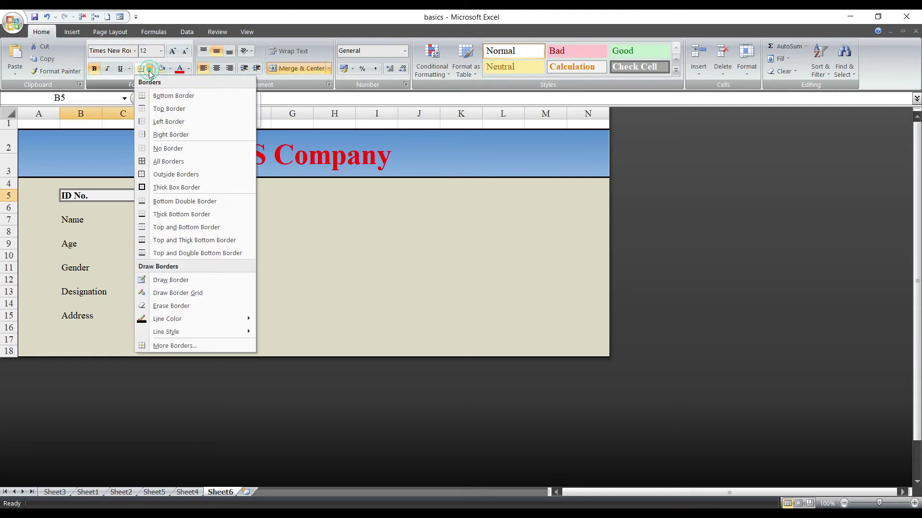
pyautogui.click(159, 347)
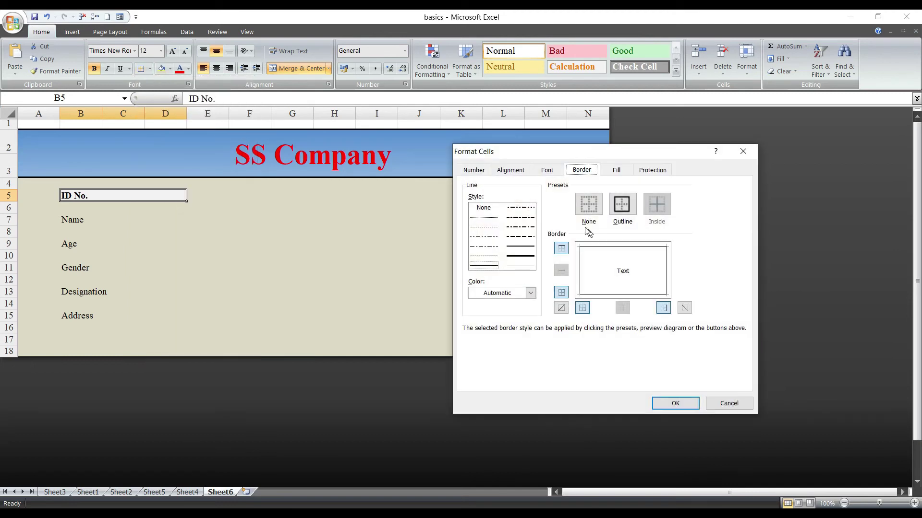
pyautogui.click(488, 212)
# Add double-line left and bottom borders to the ID No. box.
pyautogui.click(622, 205)
pyautogui.click(494, 265)
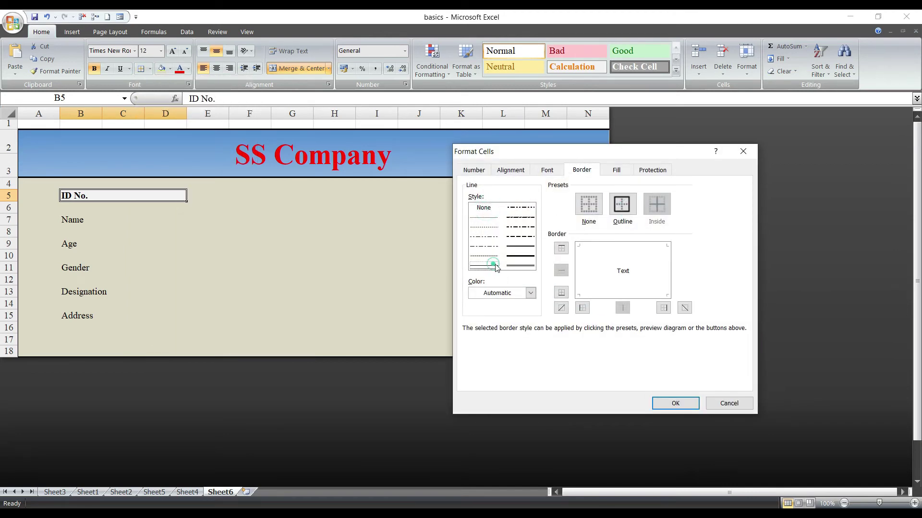
pyautogui.click(561, 292)
pyautogui.click(583, 307)
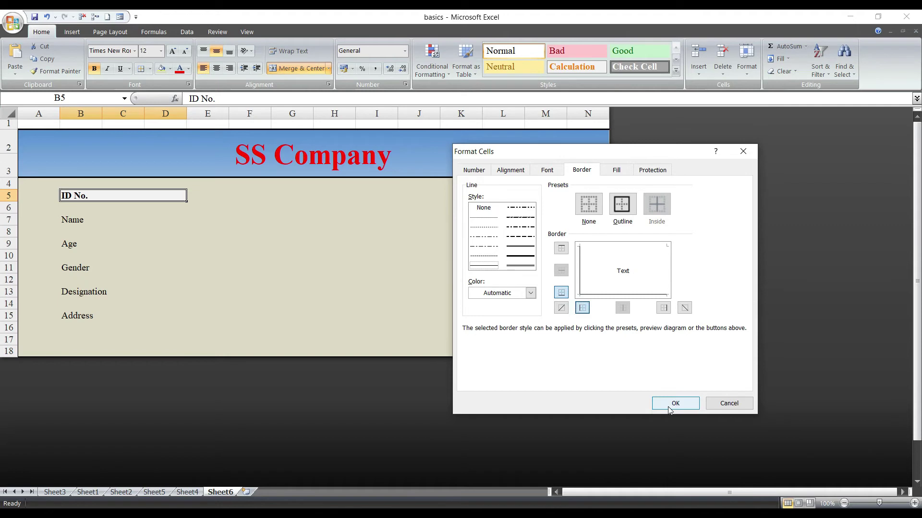
pyautogui.click(670, 409)
pyautogui.click(346, 280)
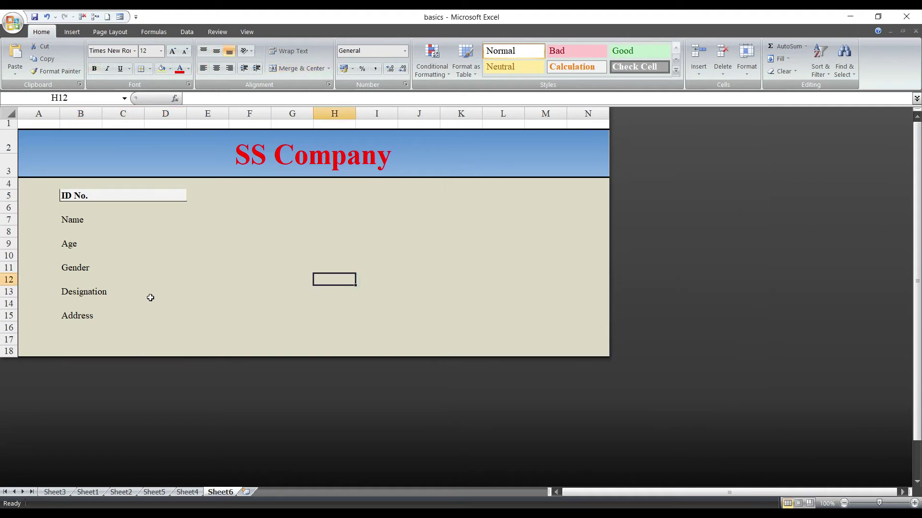
pyautogui.click(149, 197)
# Add a top border to the ID No. label box.
pyautogui.click(141, 72)
pyautogui.click(561, 248)
pyautogui.click(674, 402)
pyautogui.click(264, 265)
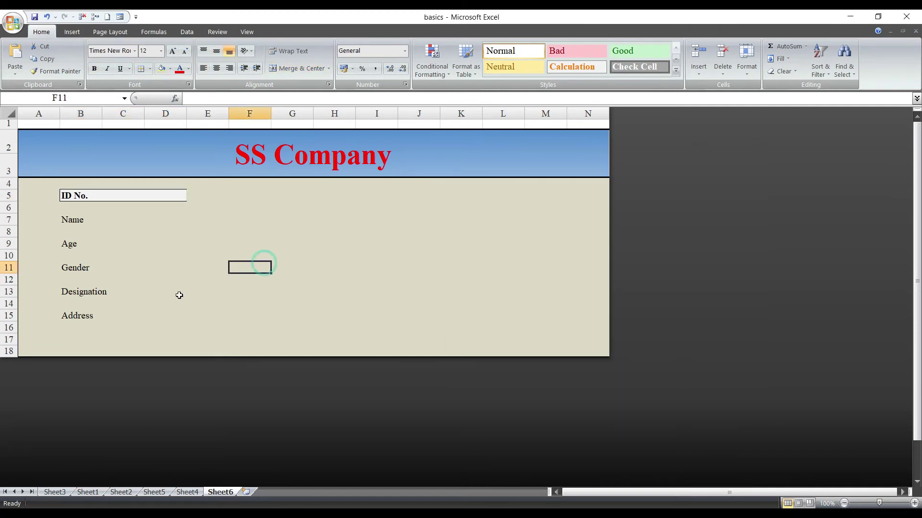
# Copy the ID No. label style onto the Name and Age labels with Format Painter.
pyautogui.click(114, 197)
pyautogui.rightClick(116, 195)
pyautogui.click(143, 217)
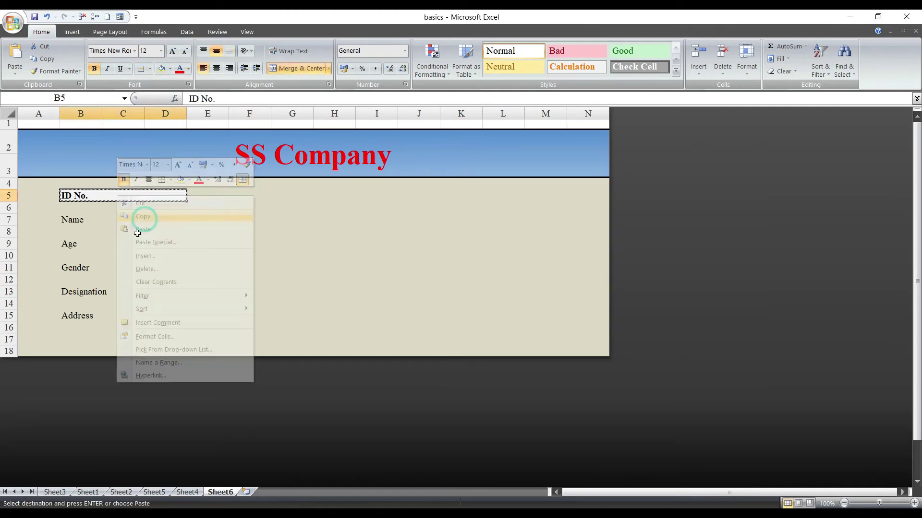
pyautogui.rightClick(104, 221)
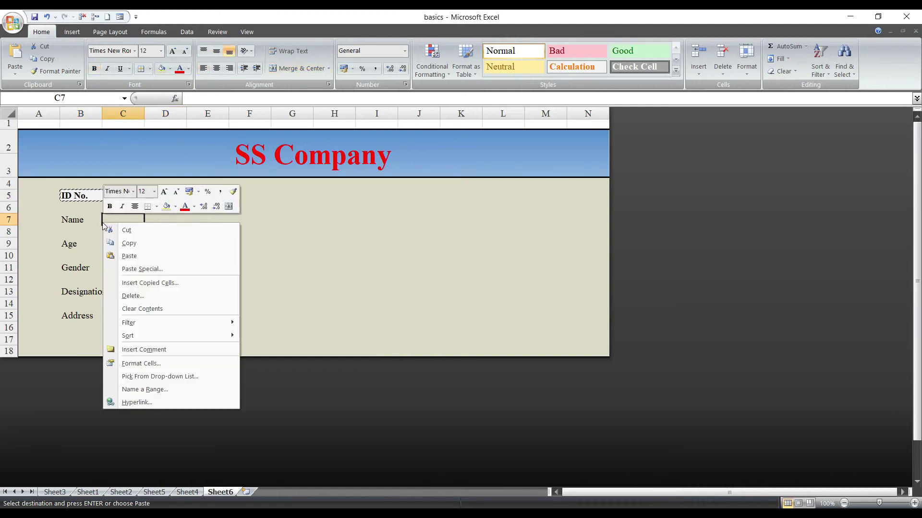
pyautogui.rightClick(71, 222)
pyautogui.click(58, 221)
pyautogui.press('Escape')
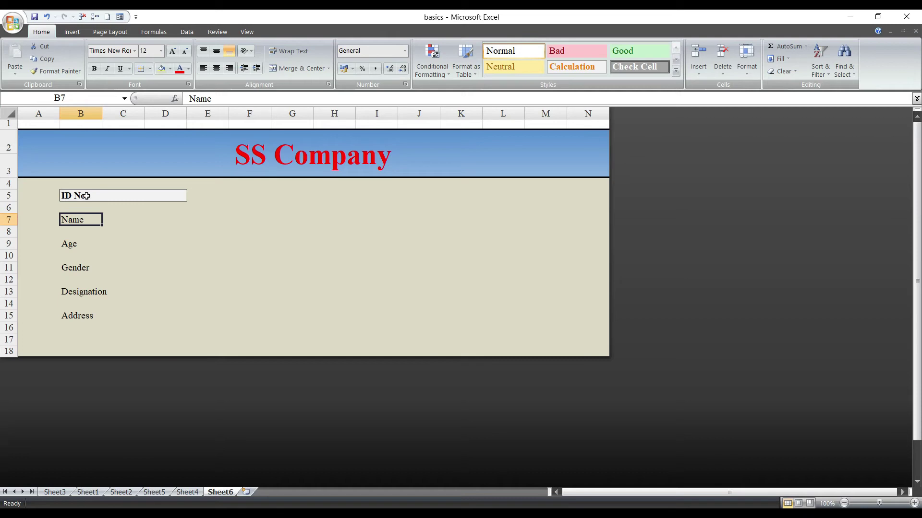
pyautogui.click(91, 194)
pyautogui.click(56, 71)
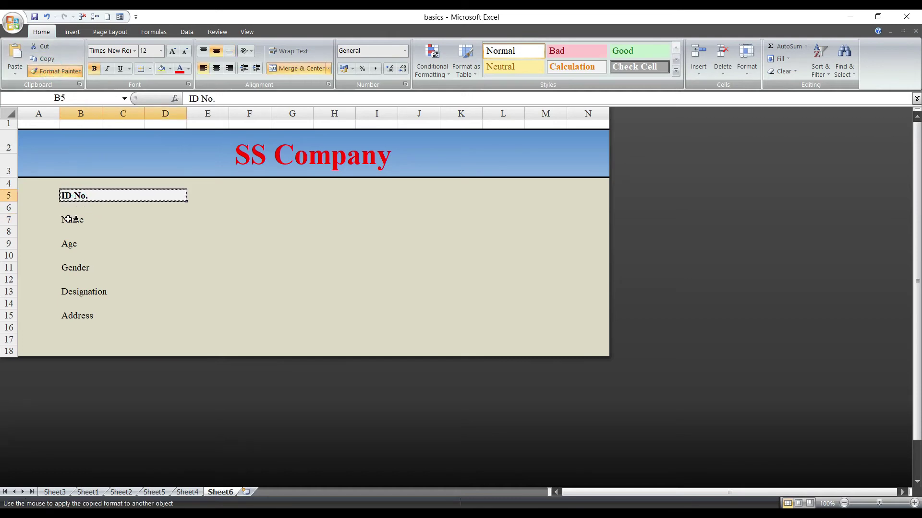
pyautogui.click(69, 219)
pyautogui.click(55, 71)
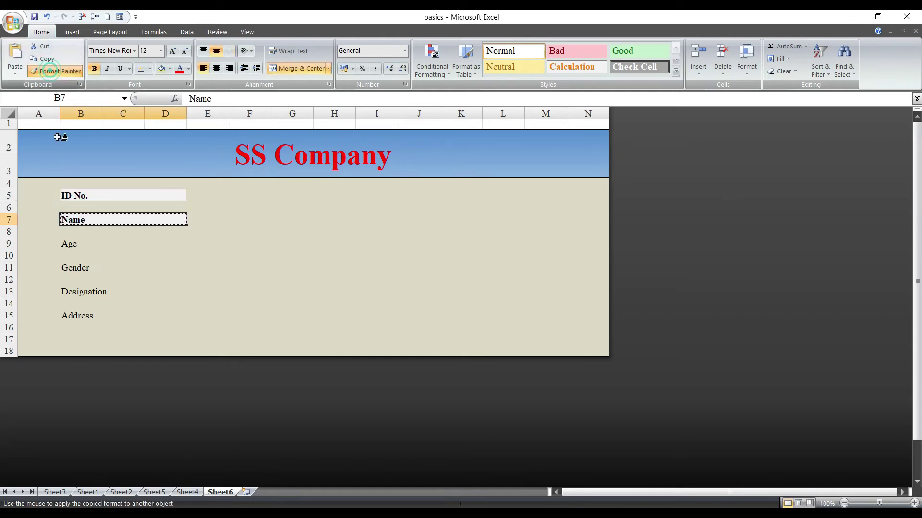
pyautogui.click(65, 249)
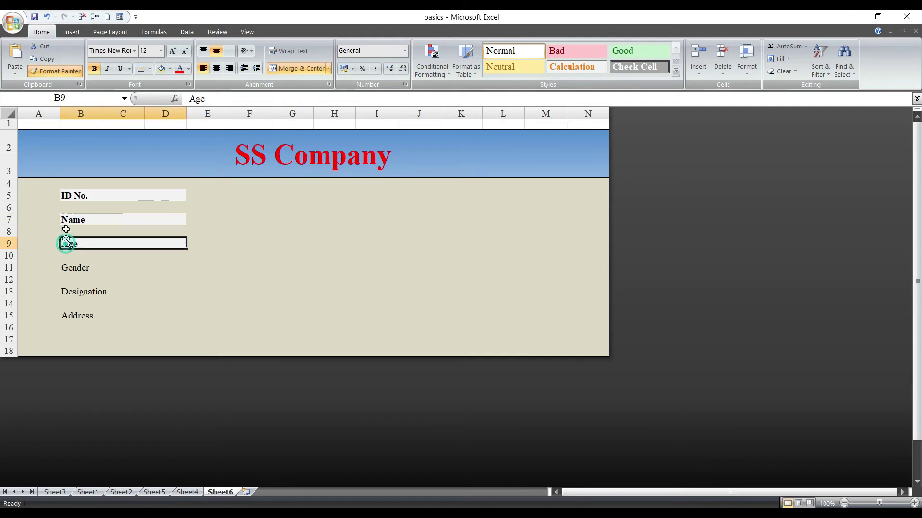
# Apply the same label style to Gender, Designation and Address.
pyautogui.click(55, 71)
pyautogui.click(65, 267)
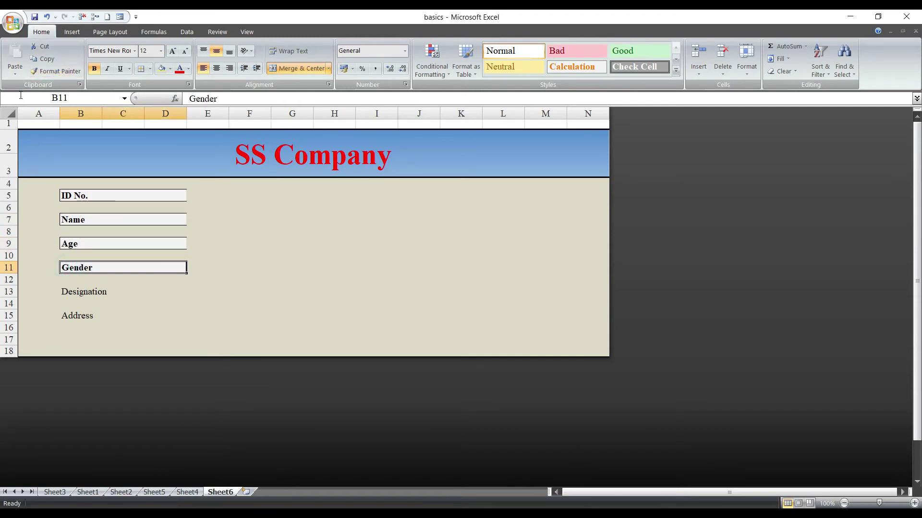
pyautogui.click(55, 71)
pyautogui.click(64, 291)
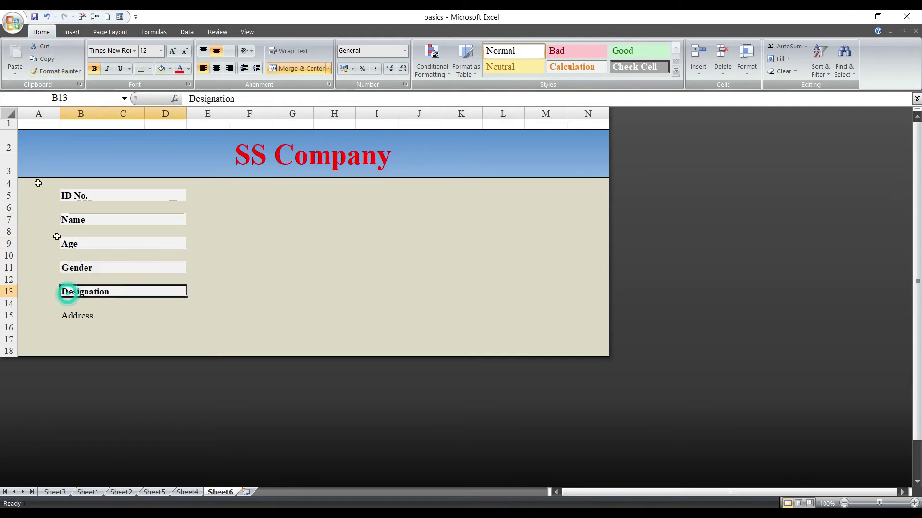
pyautogui.click(43, 72)
pyautogui.click(67, 317)
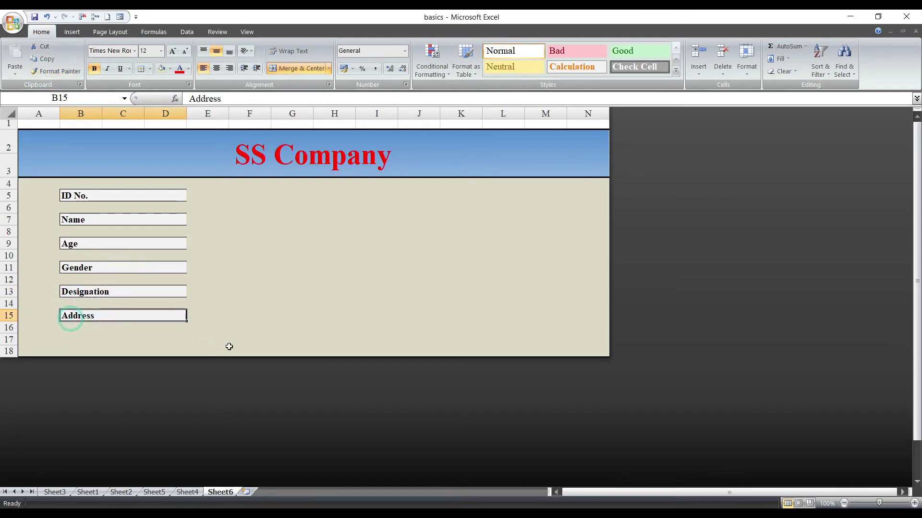
pyautogui.click(259, 352)
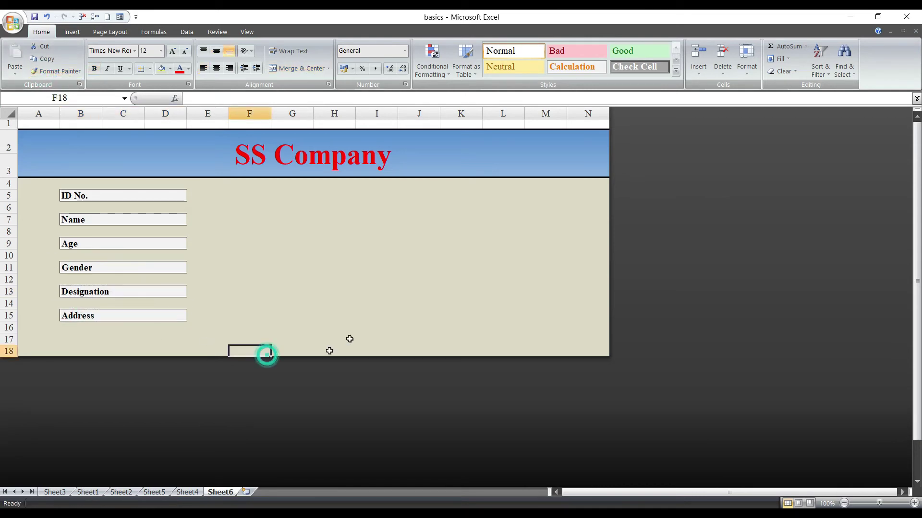
# Clear the top border from the ID No. box using line style None.
pyautogui.click(220, 196)
pyautogui.click(238, 192)
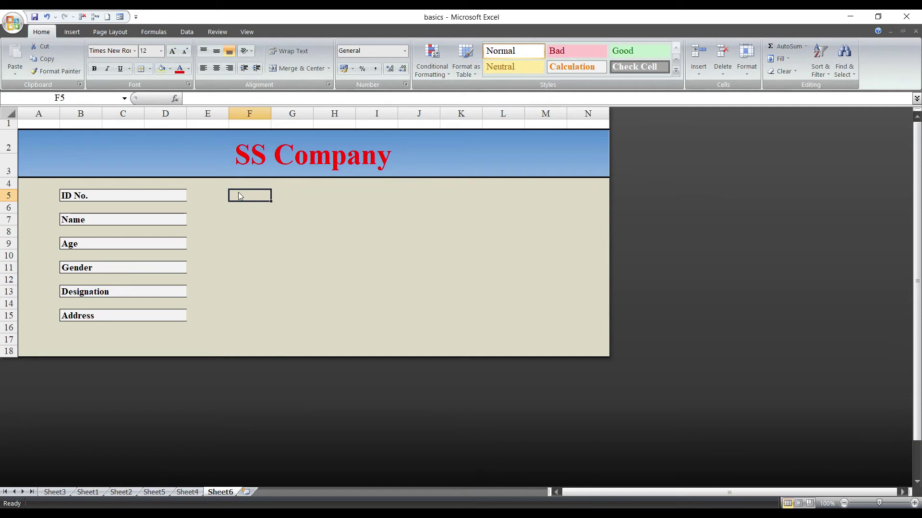
pyautogui.moveTo(240, 195); pyautogui.dragTo(469, 198)
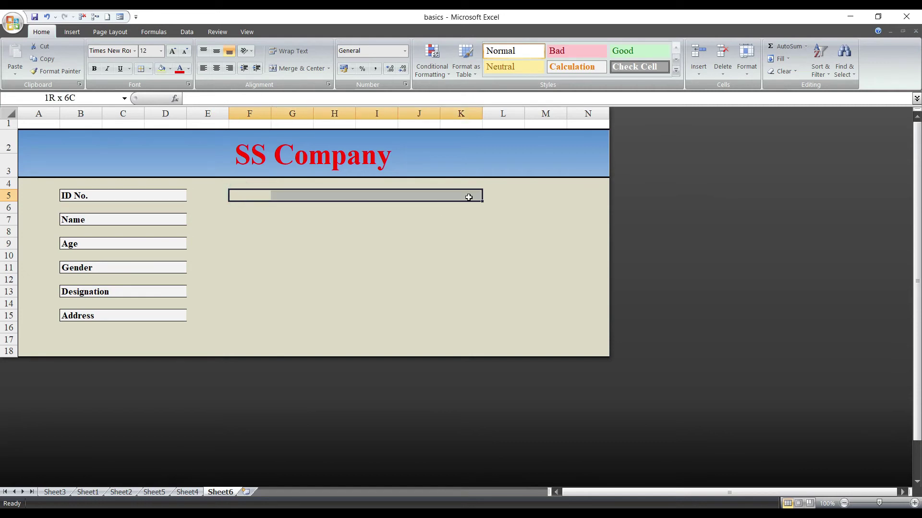
pyautogui.moveTo(477, 198); pyautogui.dragTo(478, 197)
pyautogui.click(204, 255)
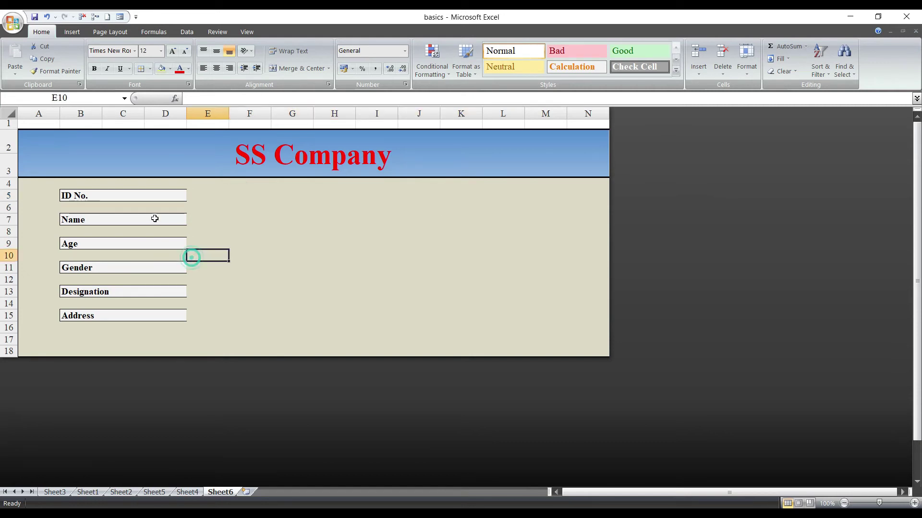
pyautogui.click(132, 197)
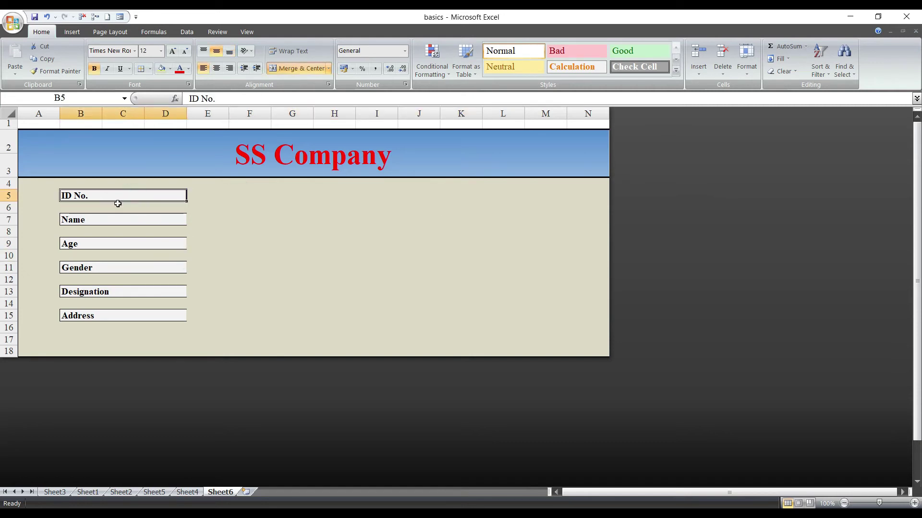
pyautogui.click(150, 69)
pyautogui.click(163, 289)
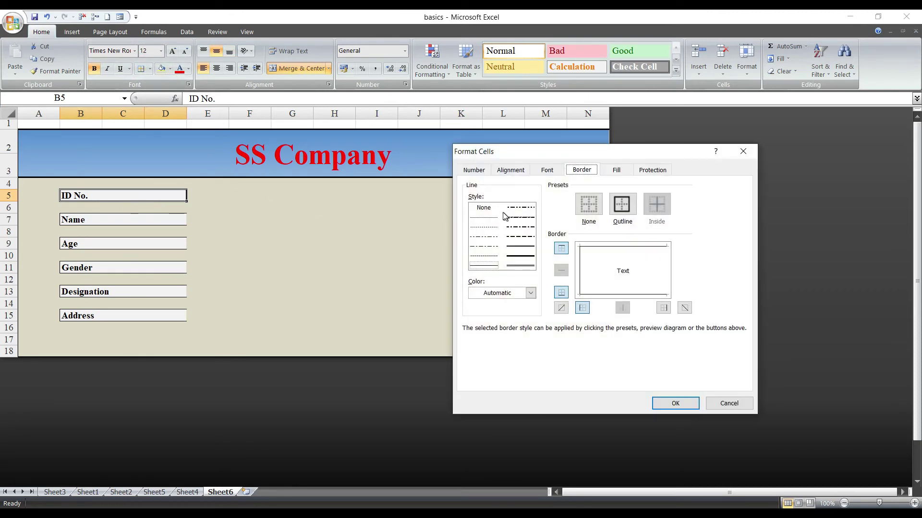
pyautogui.click(483, 208)
pyautogui.click(560, 248)
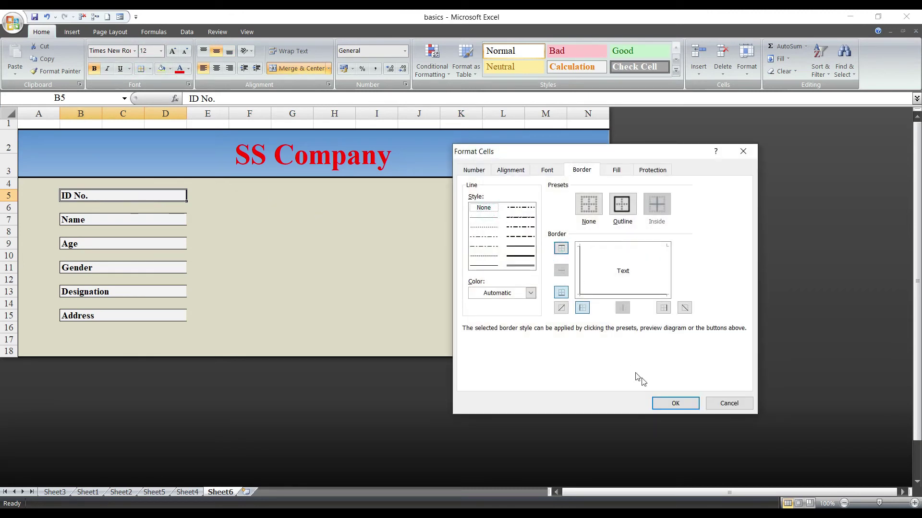
pyautogui.click(675, 403)
pyautogui.click(310, 267)
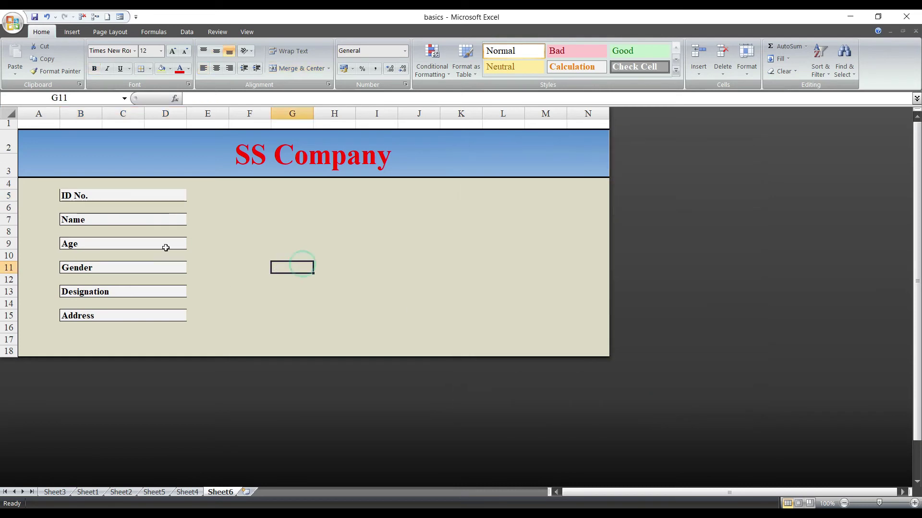
# Paint the updated ID No. style onto Name, Age, Gender, Designation and Address.
pyautogui.click(114, 196)
pyautogui.click(55, 71)
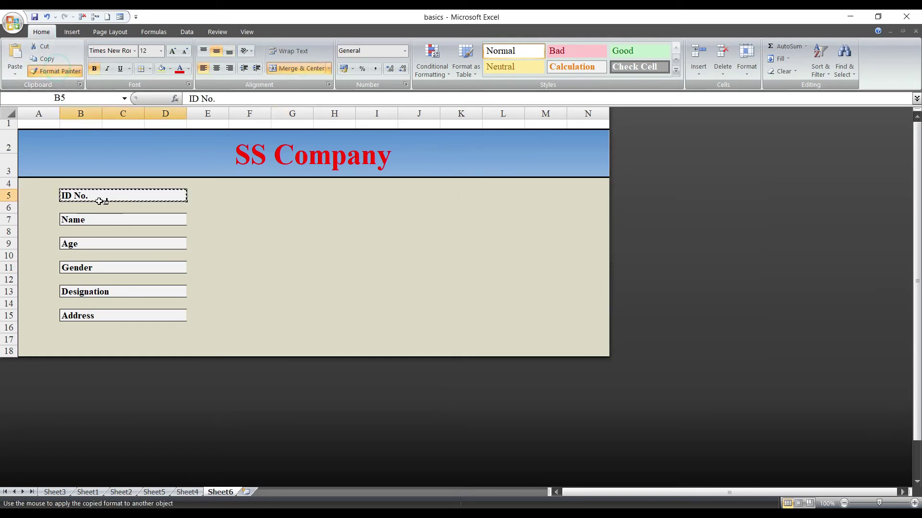
pyautogui.click(79, 219)
pyautogui.click(55, 71)
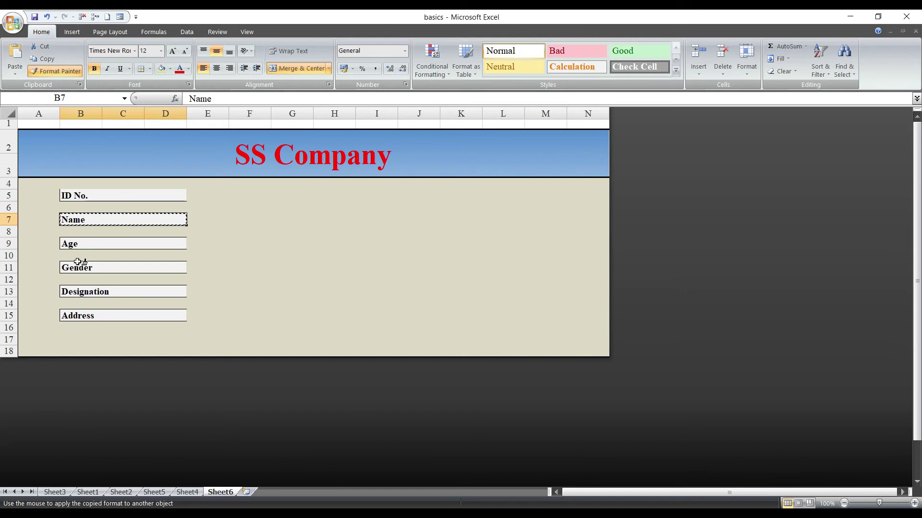
pyautogui.click(81, 244)
pyautogui.click(55, 71)
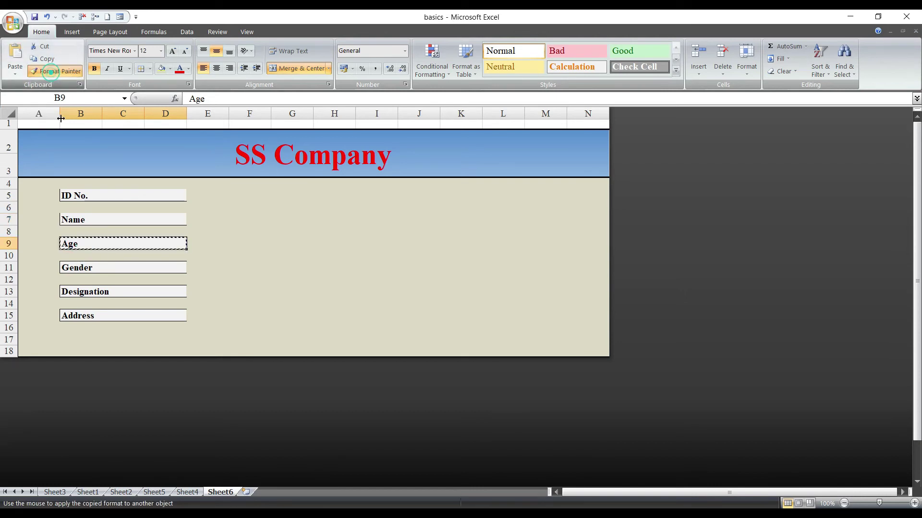
pyautogui.click(74, 270)
pyautogui.click(55, 71)
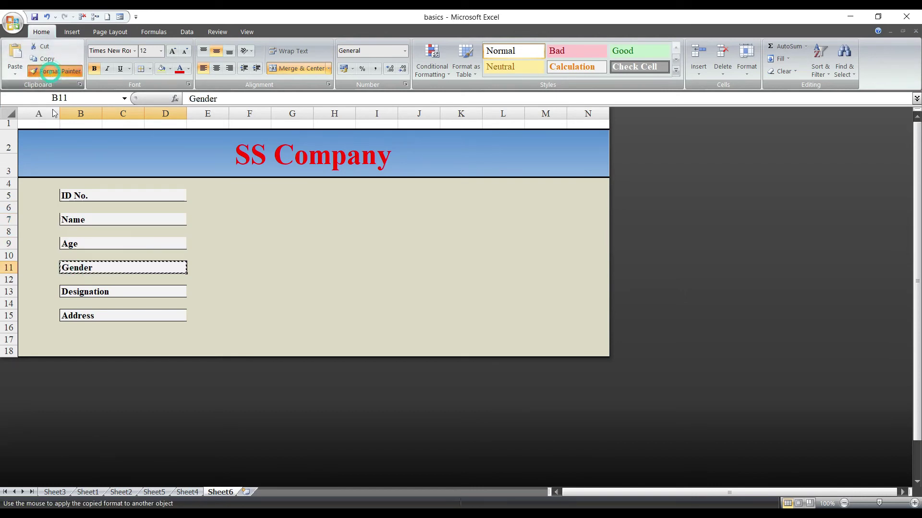
pyautogui.click(79, 291)
pyautogui.click(55, 71)
pyautogui.click(82, 317)
pyautogui.click(250, 303)
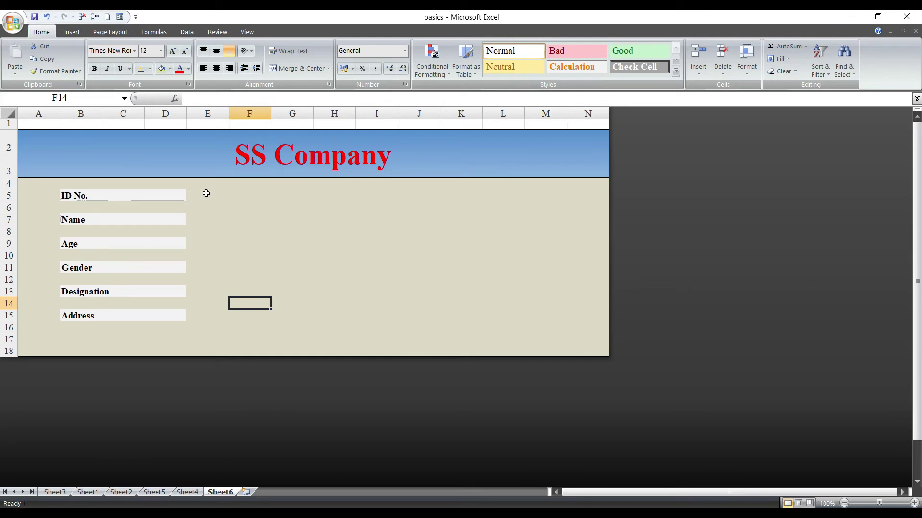
# Merge F5:L5 into one box with double bottom and right borders.
pyautogui.click(239, 197)
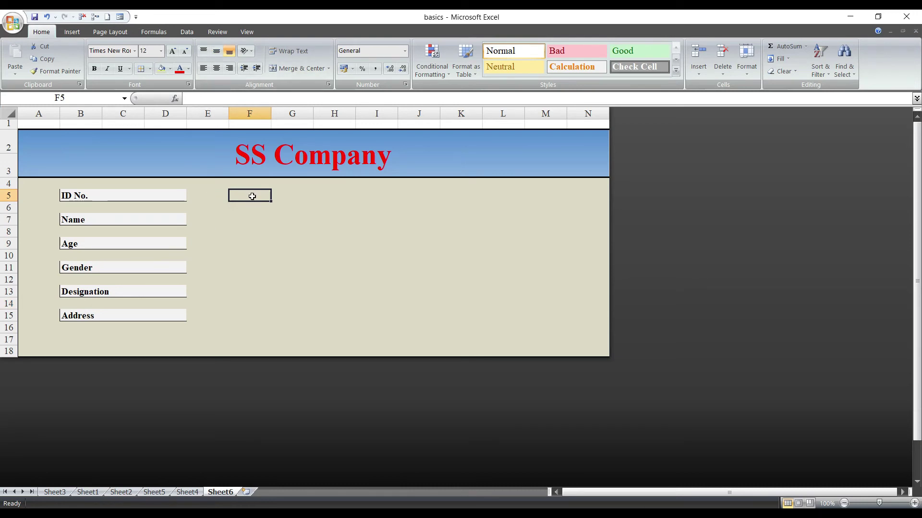
pyautogui.moveTo(252, 196); pyautogui.dragTo(490, 197)
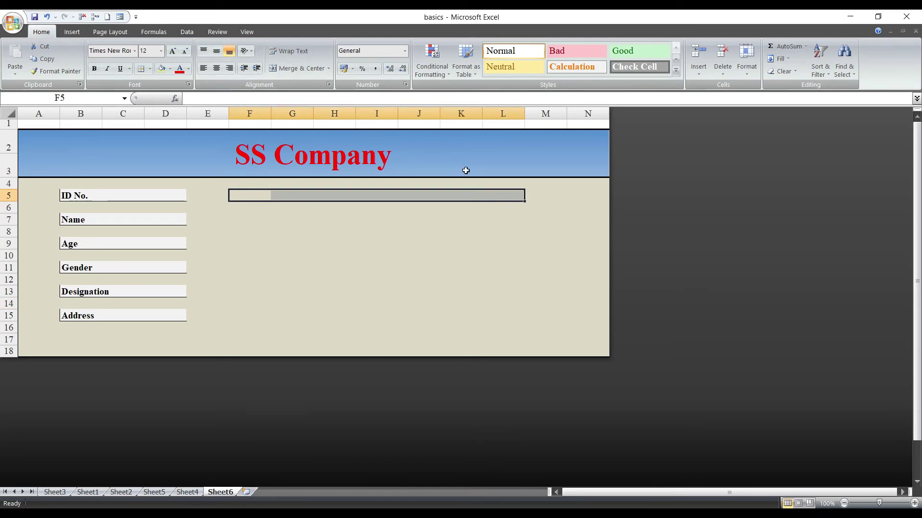
pyautogui.click(300, 71)
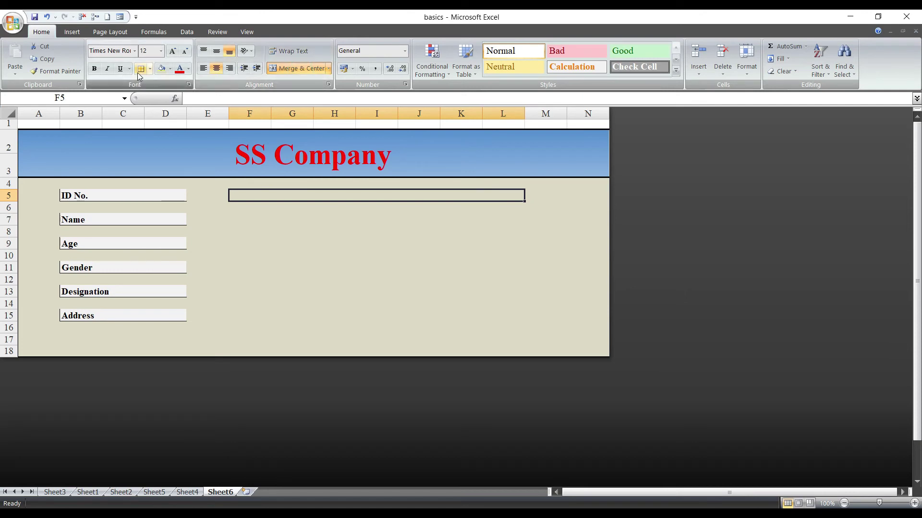
pyautogui.click(138, 72)
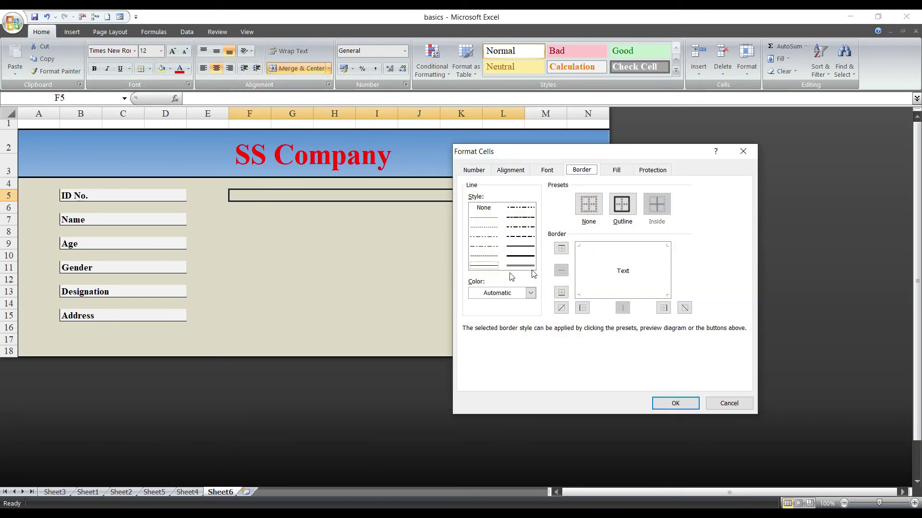
pyautogui.click(494, 263)
pyautogui.click(561, 292)
pyautogui.click(663, 308)
pyautogui.click(675, 403)
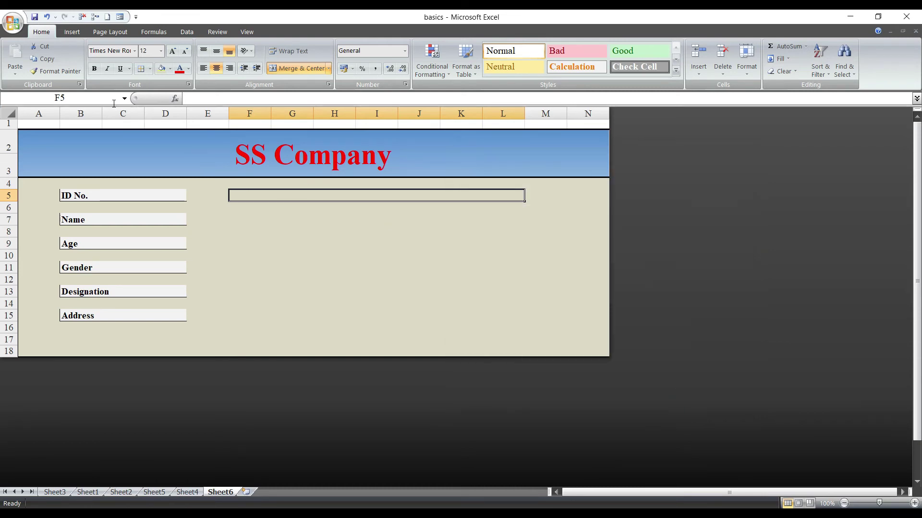
# Give the merged ID No. input box a light fill colour.
pyautogui.click(169, 68)
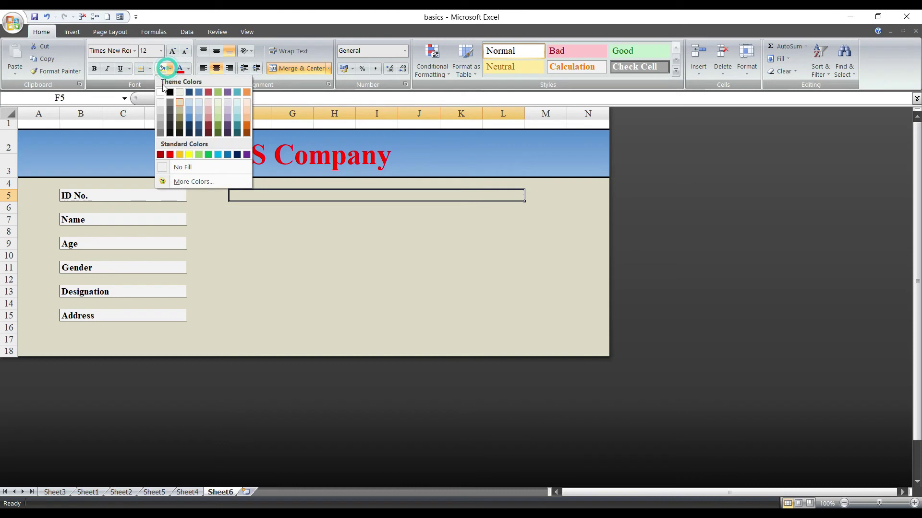
pyautogui.click(160, 102)
pyautogui.click(442, 254)
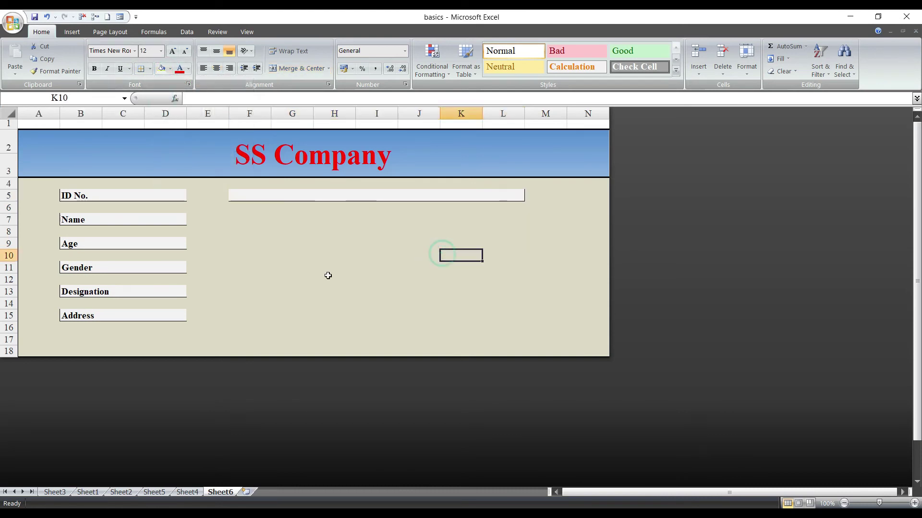
# Paint the ID No. input box format onto the Name and Age fields.
pyautogui.rightClick(332, 198)
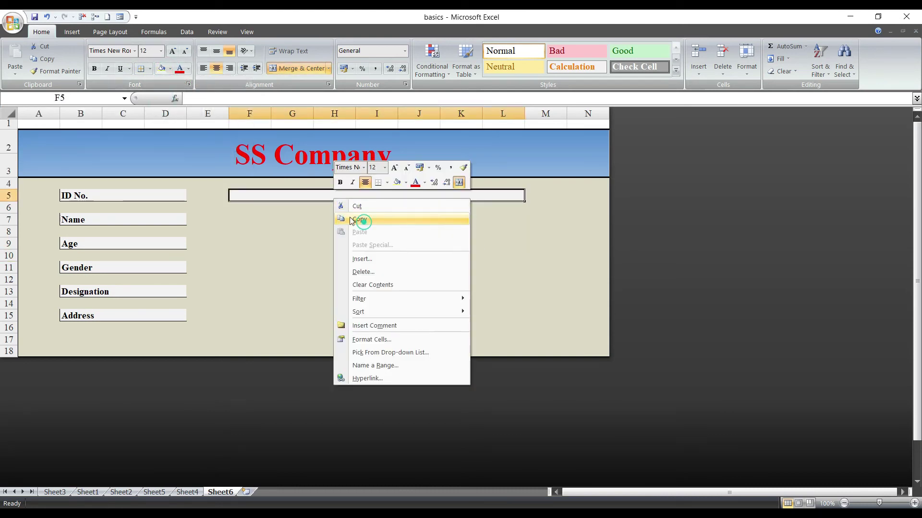
pyautogui.click(362, 219)
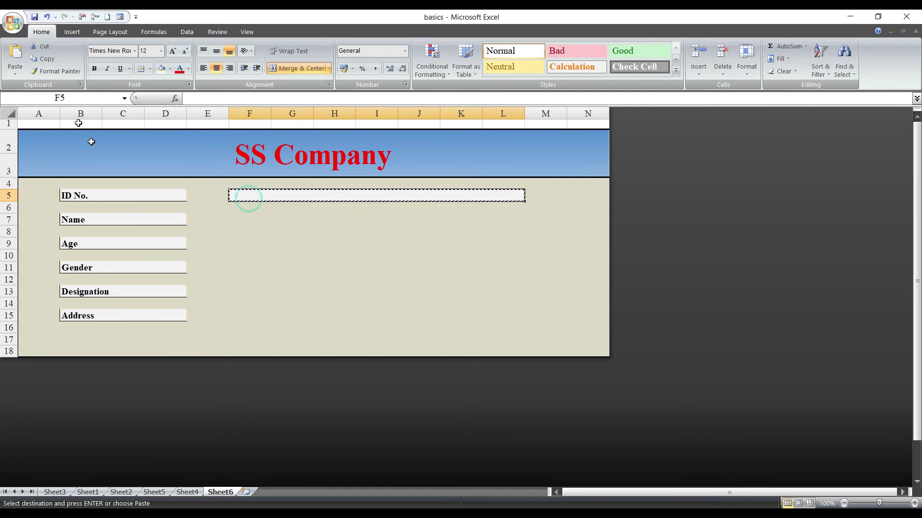
pyautogui.click(60, 71)
pyautogui.click(235, 217)
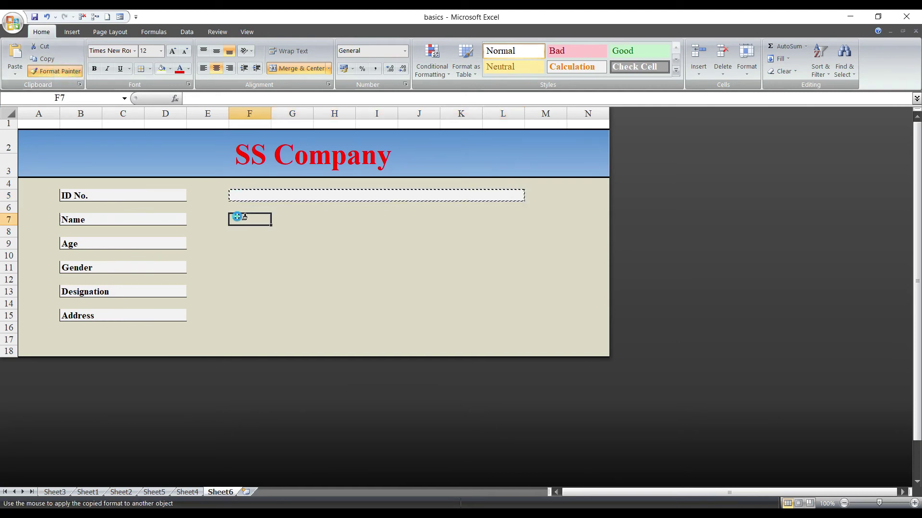
pyautogui.click(69, 71)
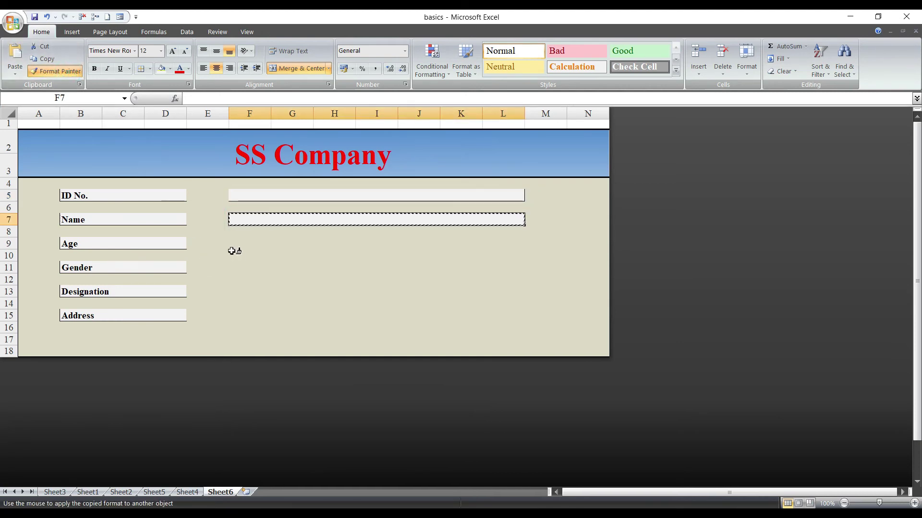
pyautogui.click(234, 245)
pyautogui.click(67, 72)
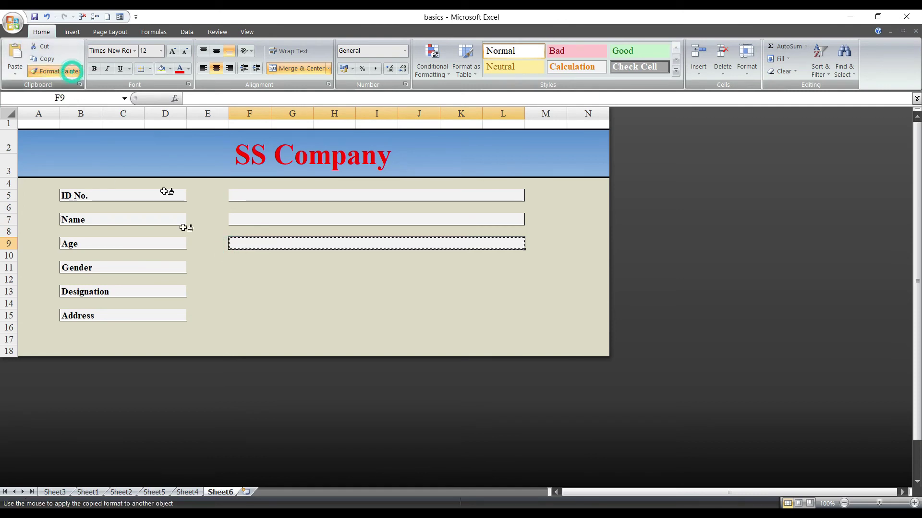
pyautogui.click(232, 279)
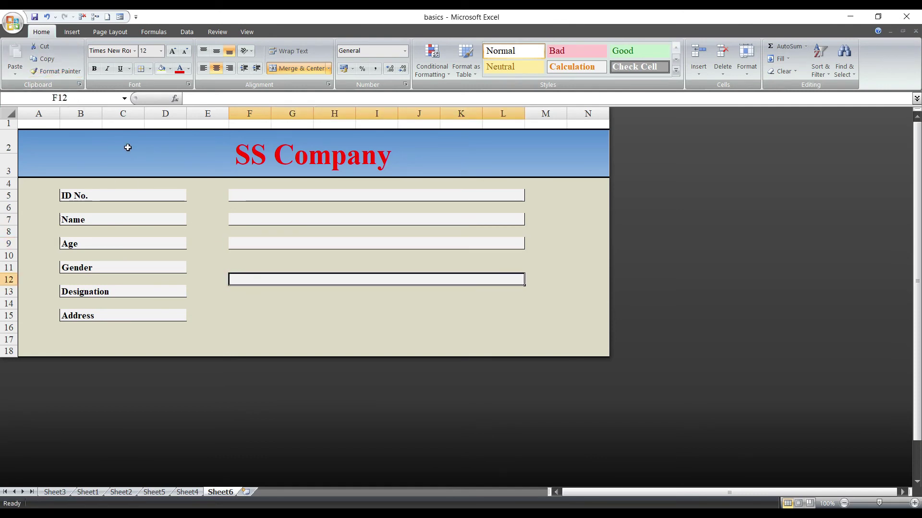
pyautogui.hotkey('ctrl', 'c')
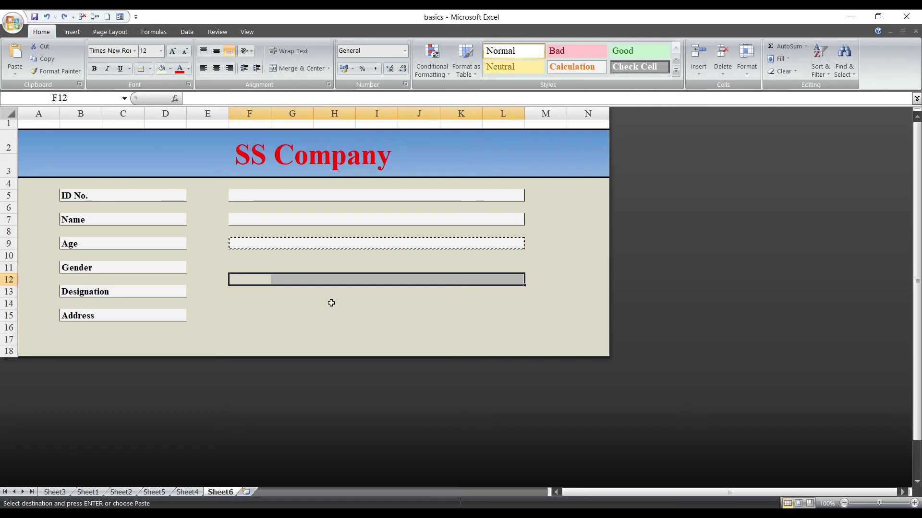
# Paint the input box format beside Gender, Designation and Address.
pyautogui.click(324, 241)
pyautogui.click(56, 71)
pyautogui.click(232, 268)
pyautogui.click(56, 71)
pyautogui.click(239, 292)
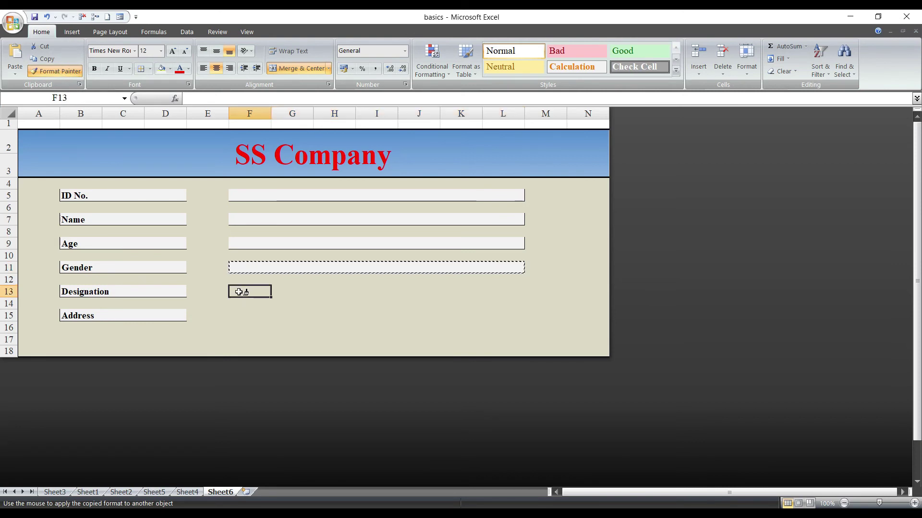
pyautogui.click(77, 75)
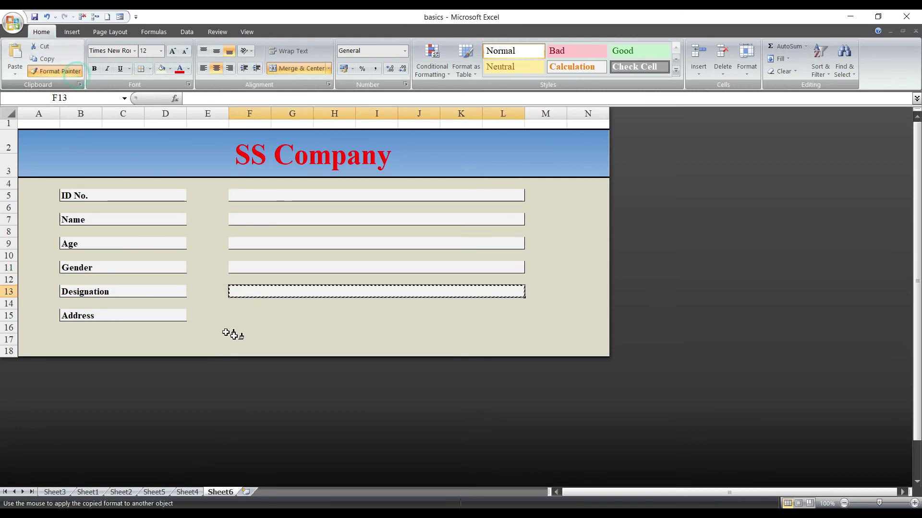
pyautogui.click(235, 316)
pyautogui.click(389, 355)
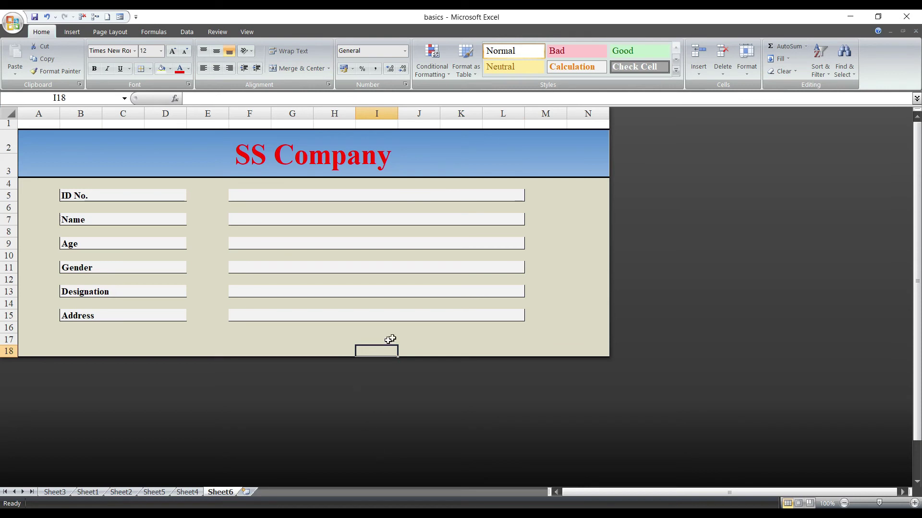
# Insert two new rows at row 17 below the Address field.
pyautogui.click(8, 339)
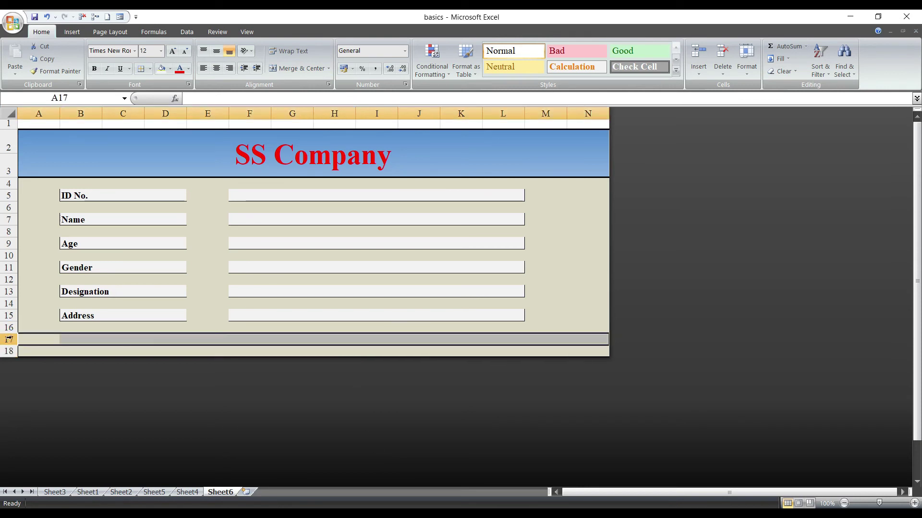
pyautogui.rightClick(9, 339)
pyautogui.click(52, 402)
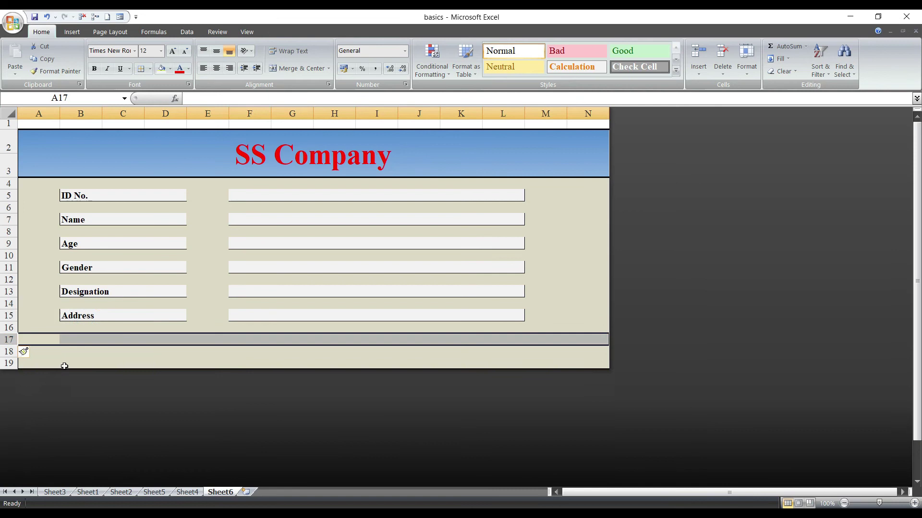
pyautogui.rightClick(106, 341)
pyautogui.click(139, 401)
# Merge F15:L19 into one Address box with thin bottom and right borders.
pyautogui.click(315, 364)
pyautogui.moveTo(246, 313); pyautogui.dragTo(498, 362)
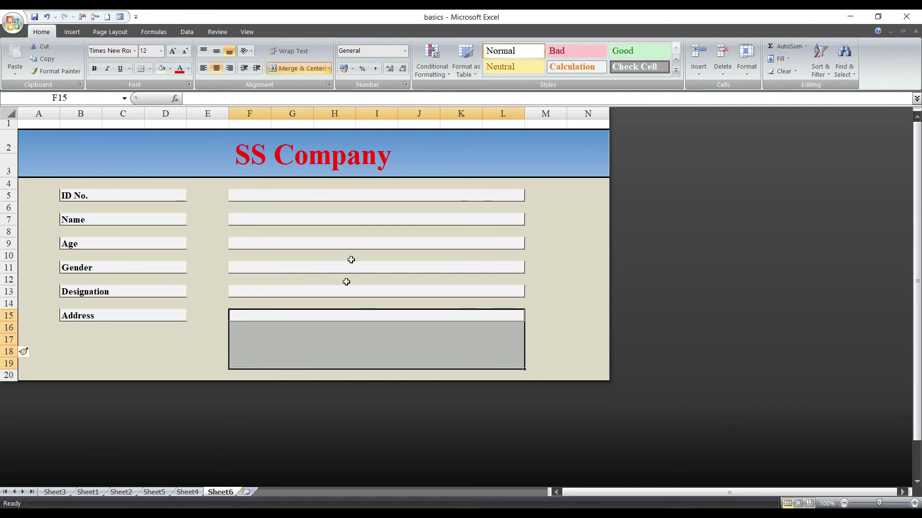
pyautogui.click(301, 70)
pyautogui.click(578, 292)
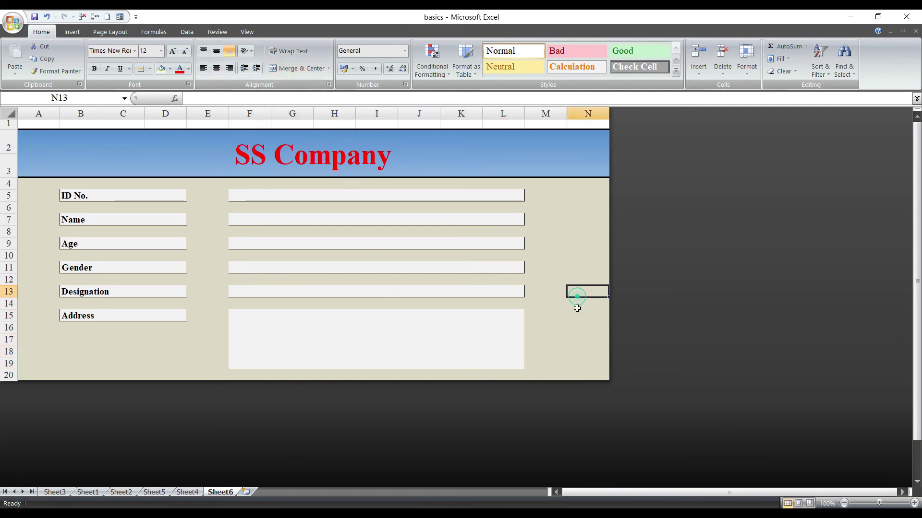
pyautogui.click(468, 350)
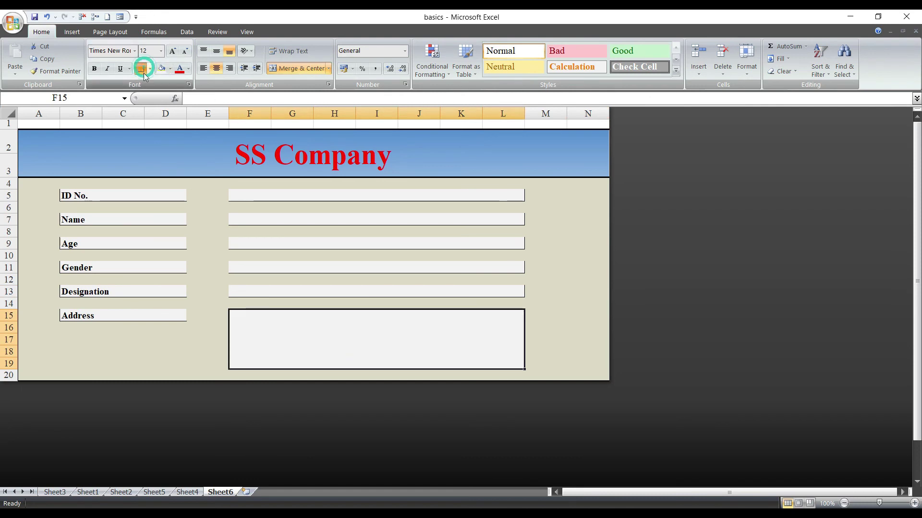
pyautogui.hotkey('ctrl', '1')
pyautogui.click(484, 263)
pyautogui.click(562, 292)
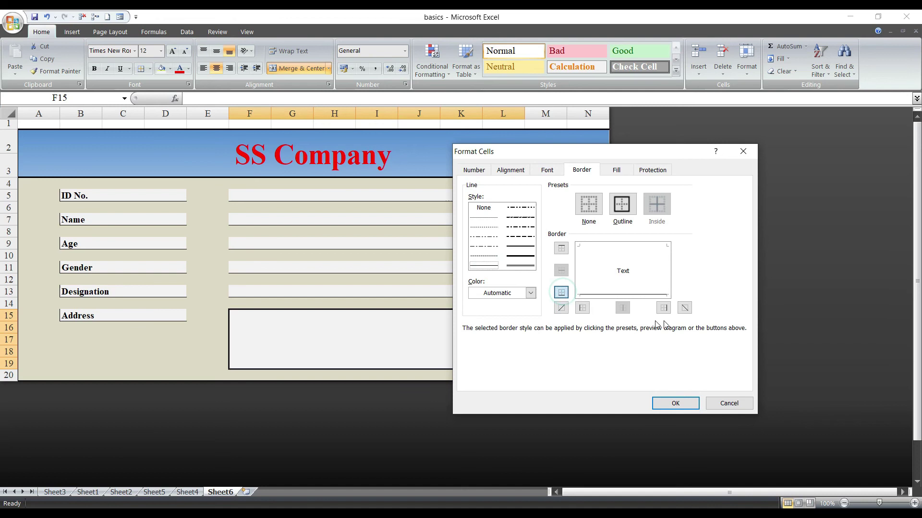
pyautogui.click(664, 308)
pyautogui.click(675, 403)
pyautogui.click(414, 267)
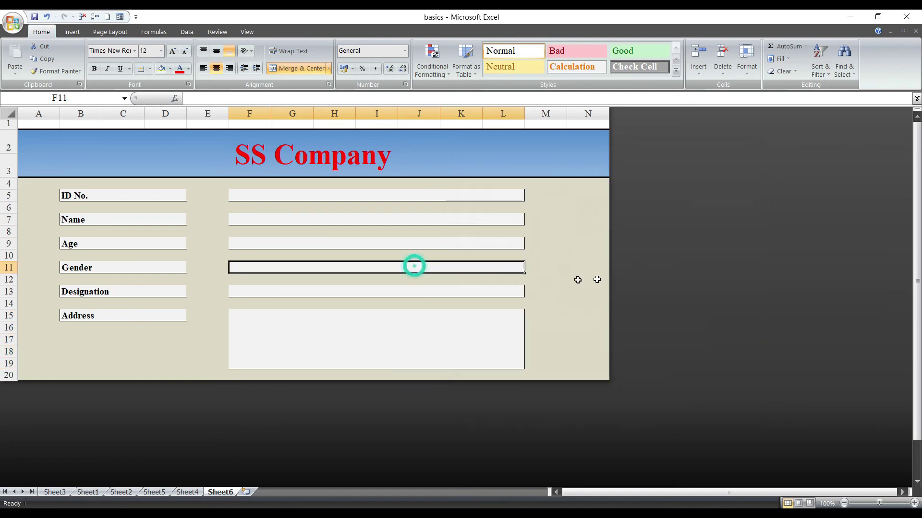
pyautogui.click(599, 279)
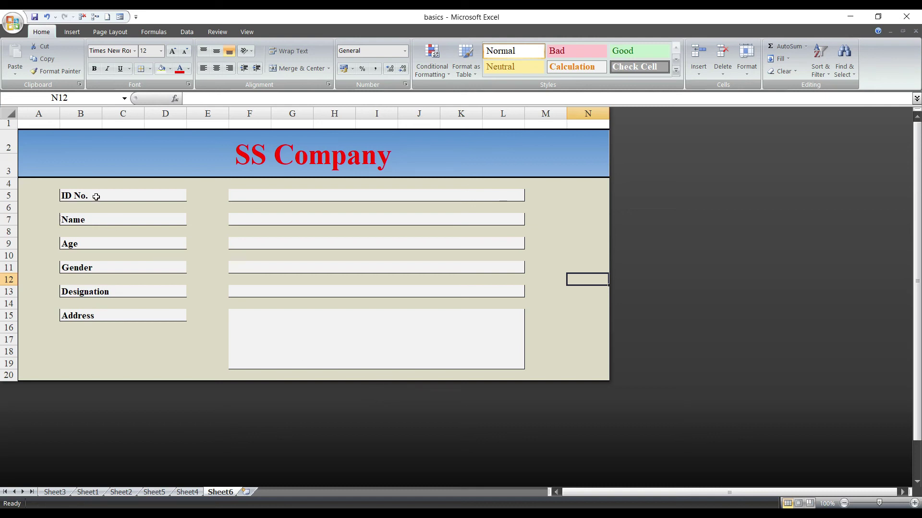
# Fill row 1 across the form with Black, Text 1, Lighter 50%.
pyautogui.moveTo(96, 196); pyautogui.dragTo(82, 315)
pyautogui.click(339, 294)
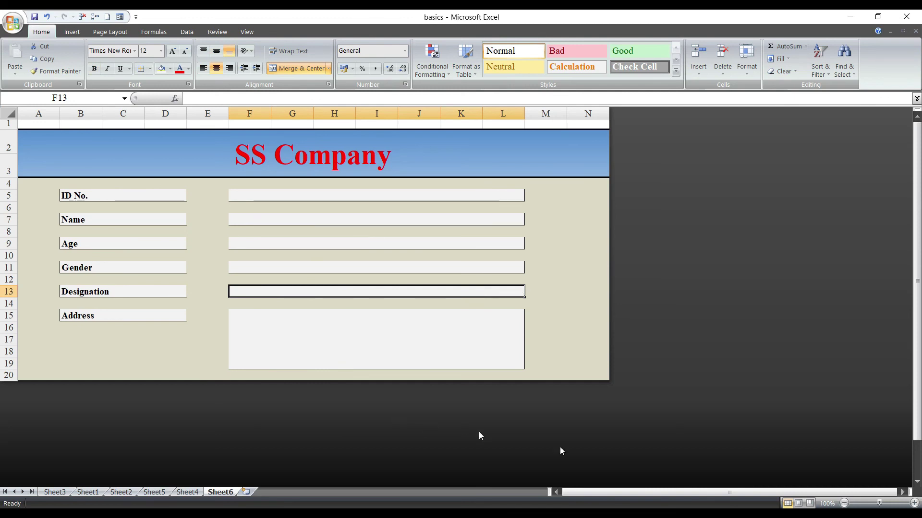
pyautogui.moveTo(38, 124)
pyautogui.mouseDown()
pyautogui.moveTo(606, 143)
pyautogui.moveTo(2, 91)
pyautogui.mouseUp()
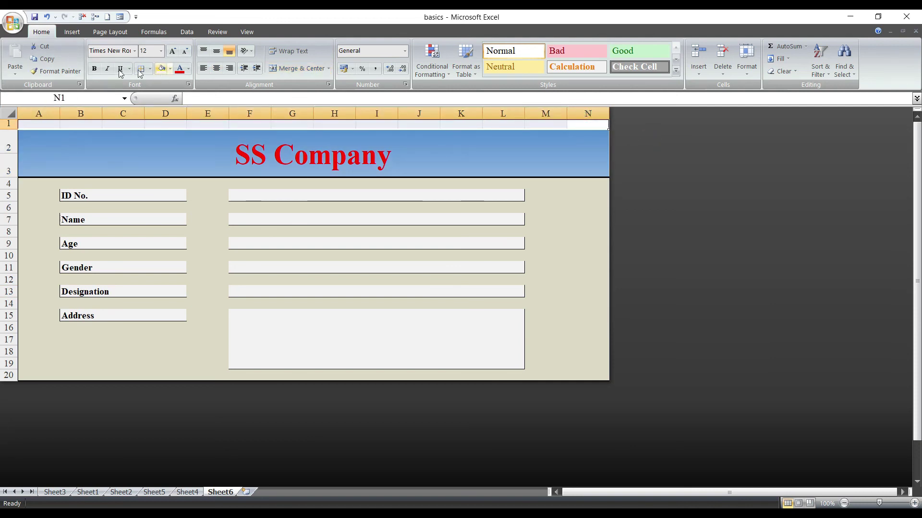
pyautogui.click(169, 69)
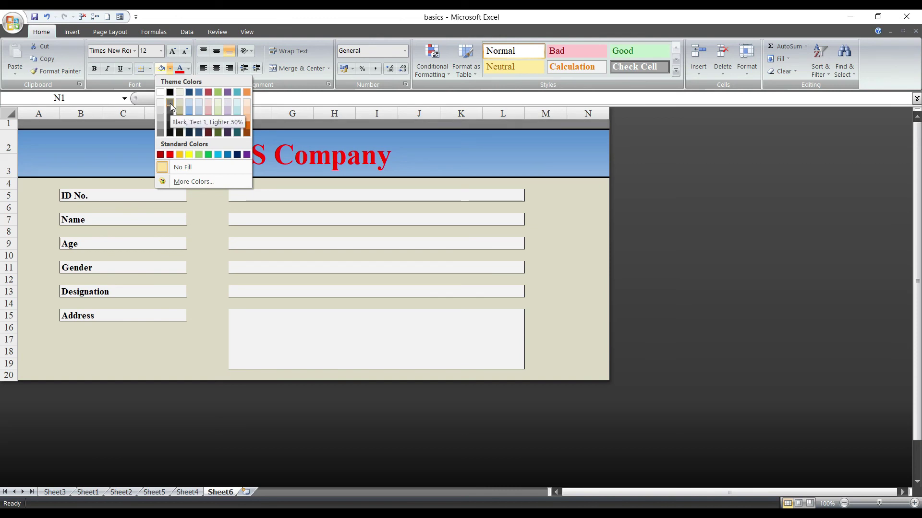
pyautogui.click(172, 105)
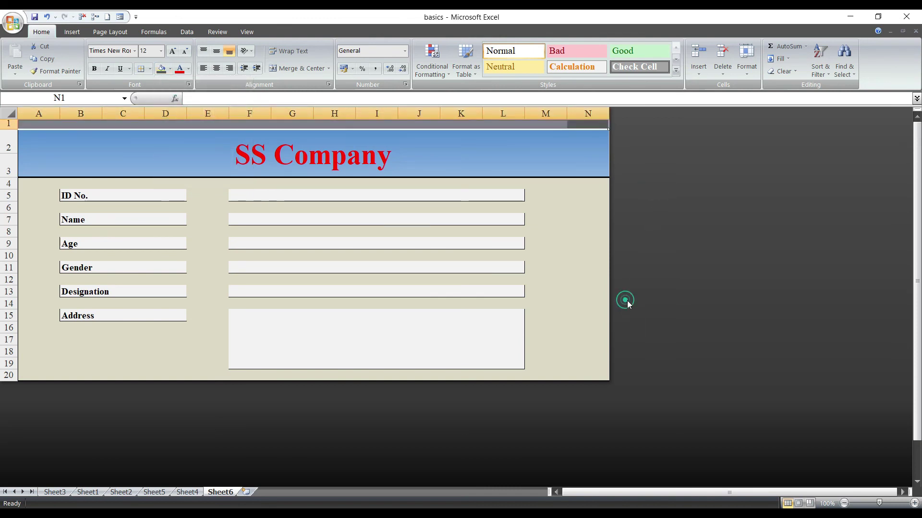
pyautogui.click(522, 321)
pyautogui.click(631, 392)
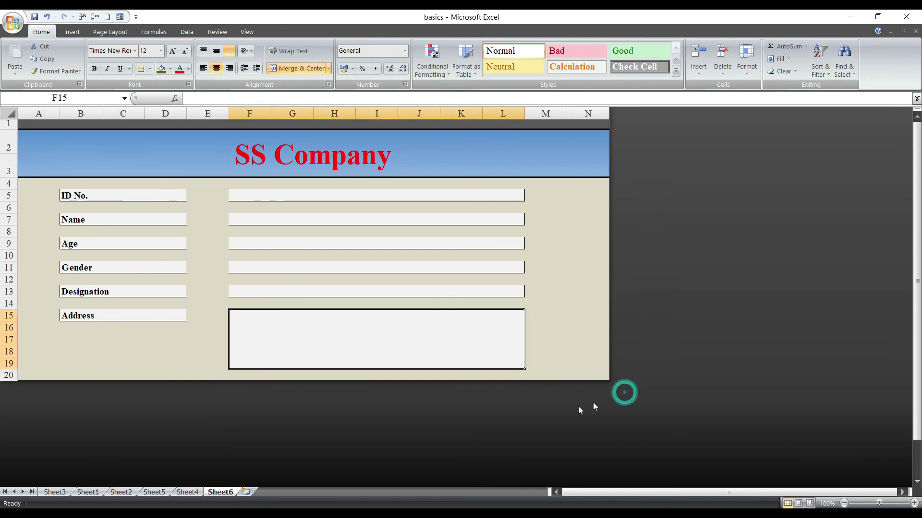
pyautogui.click(30, 127)
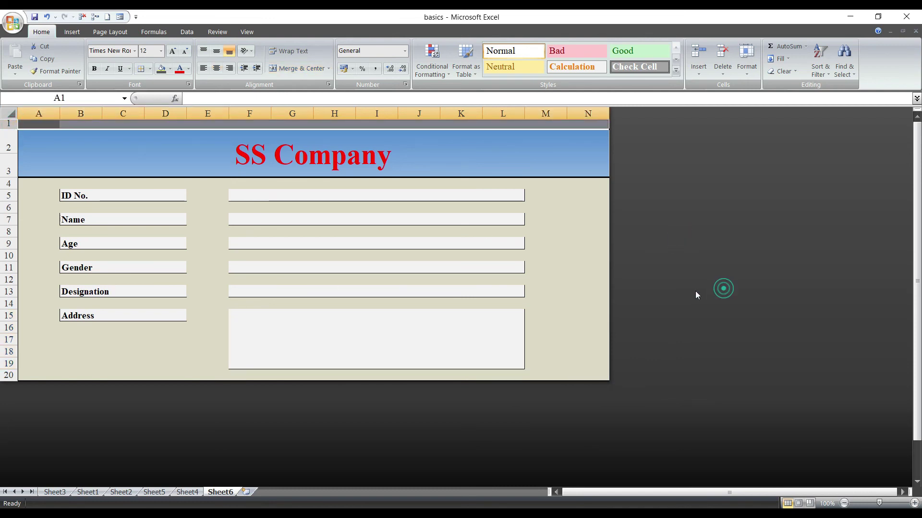
# Drag the row 1 boundary upward so the grey row collapses above the header.
pyautogui.click(546, 254)
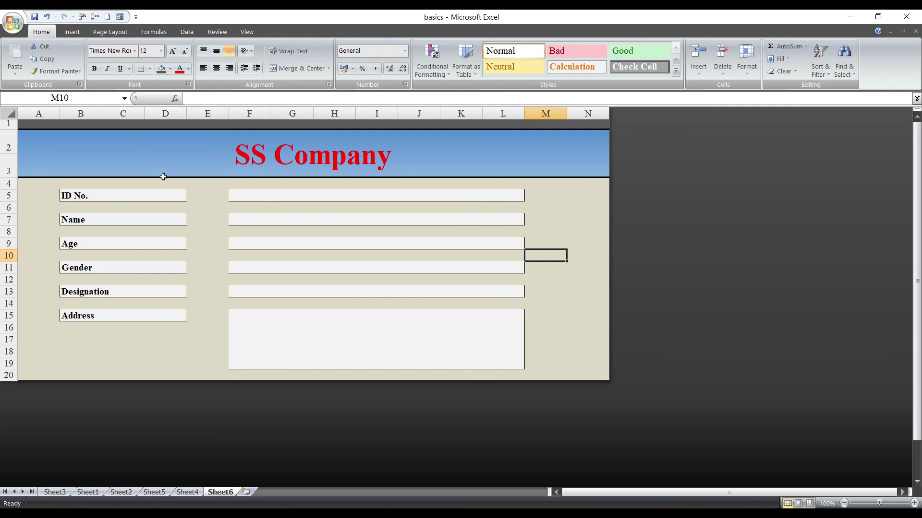
pyautogui.moveTo(10, 128); pyautogui.dragTo(10, 122)
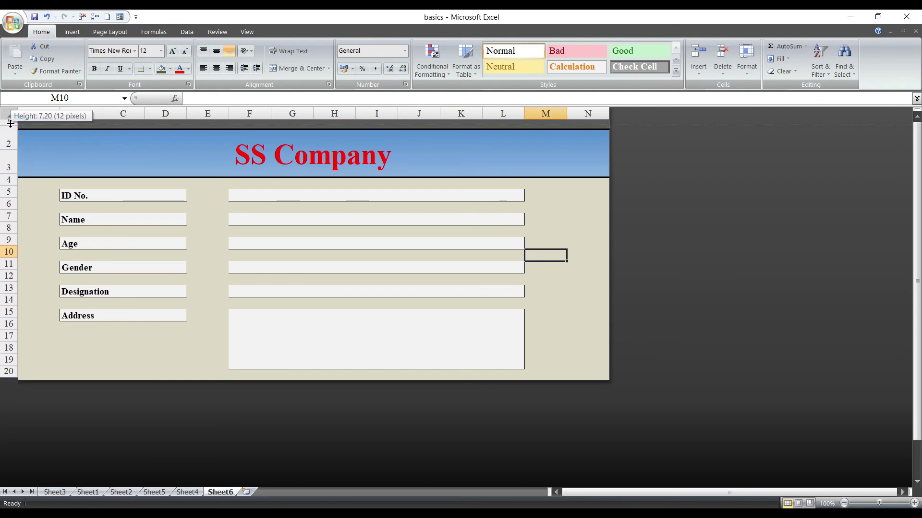
pyautogui.click(336, 190)
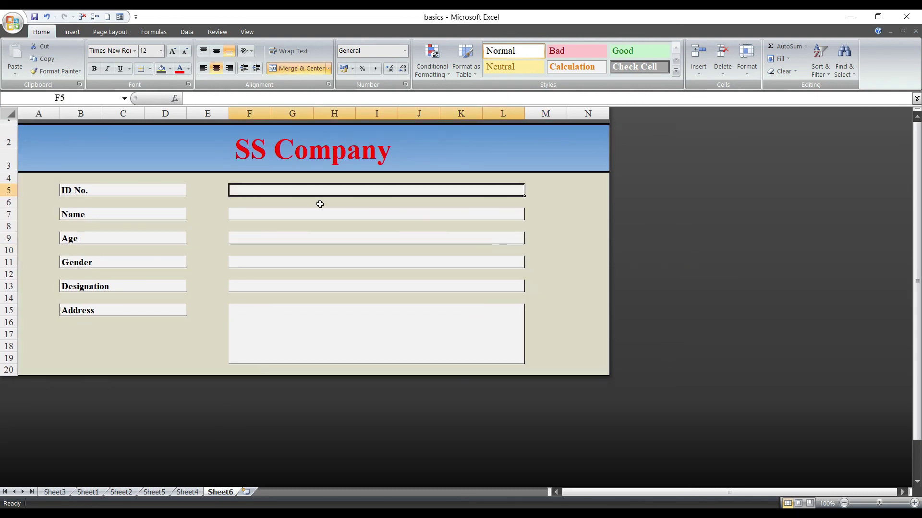